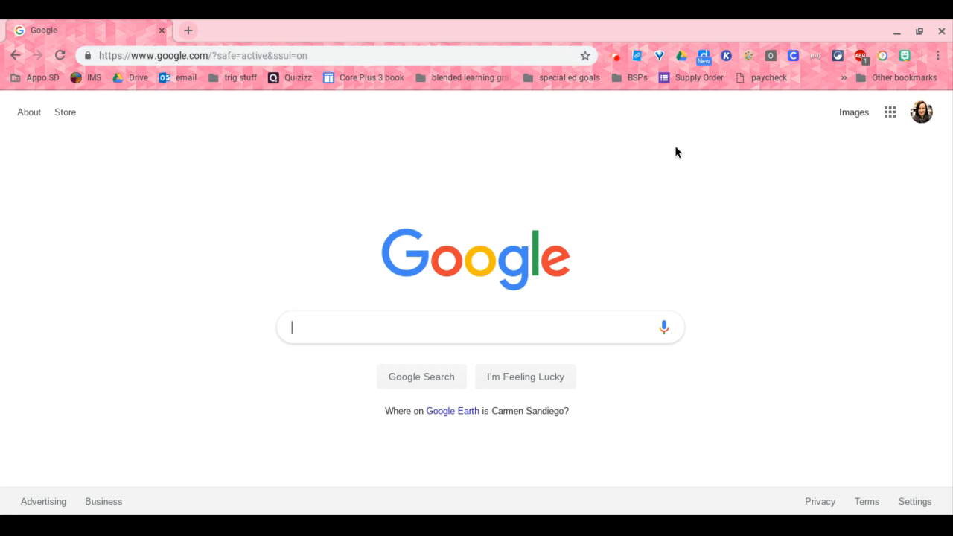
Step: Open Google Sites and create a new blank site in the new version of Sites
left_click(893, 117)
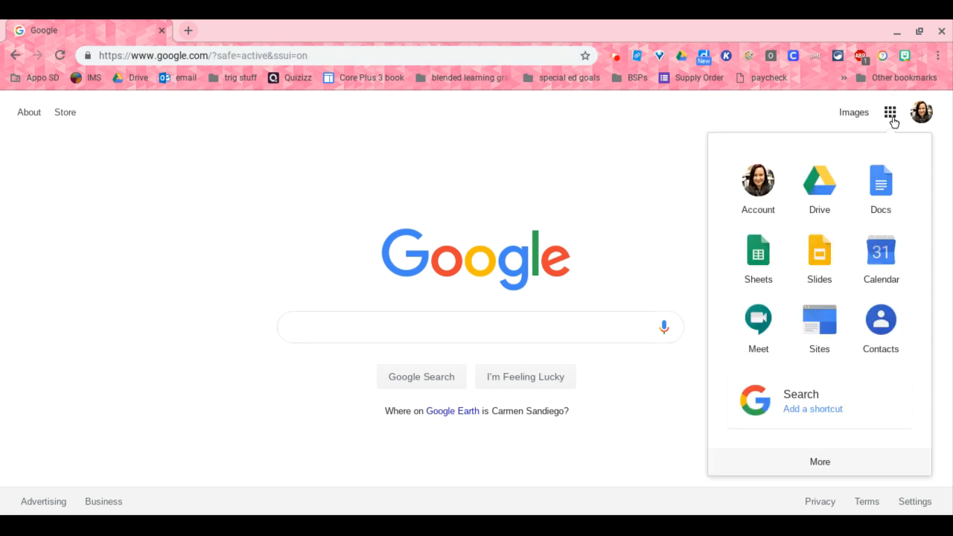
left_click(817, 324)
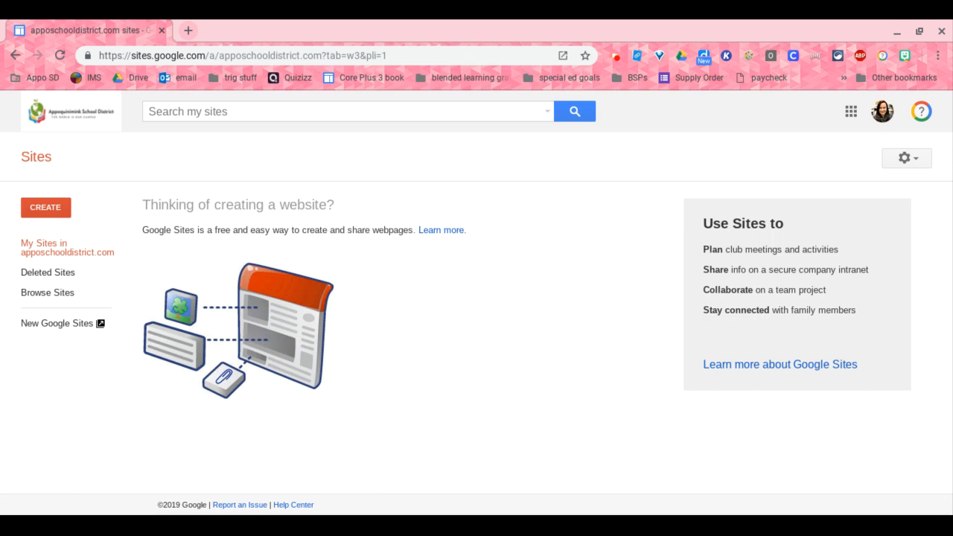
left_click(98, 327)
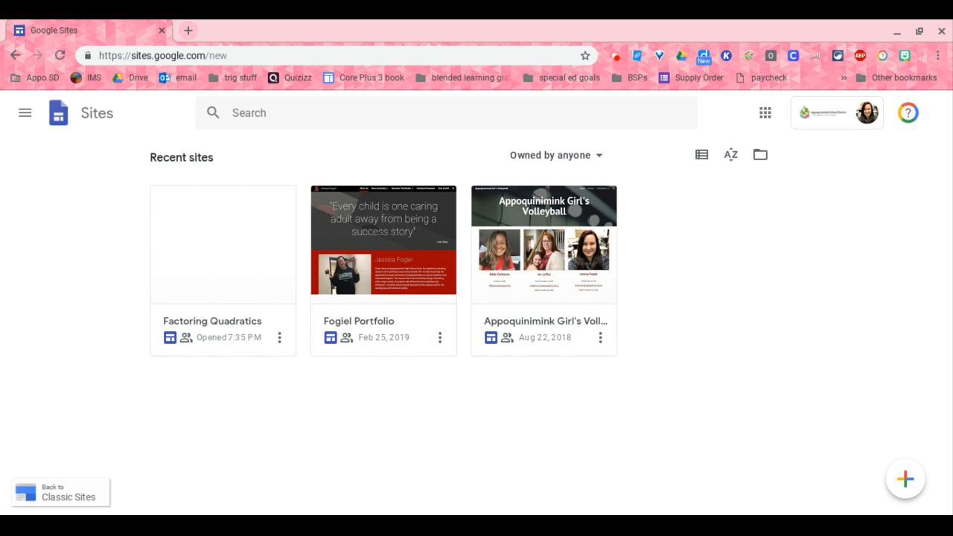
left_click(71, 496)
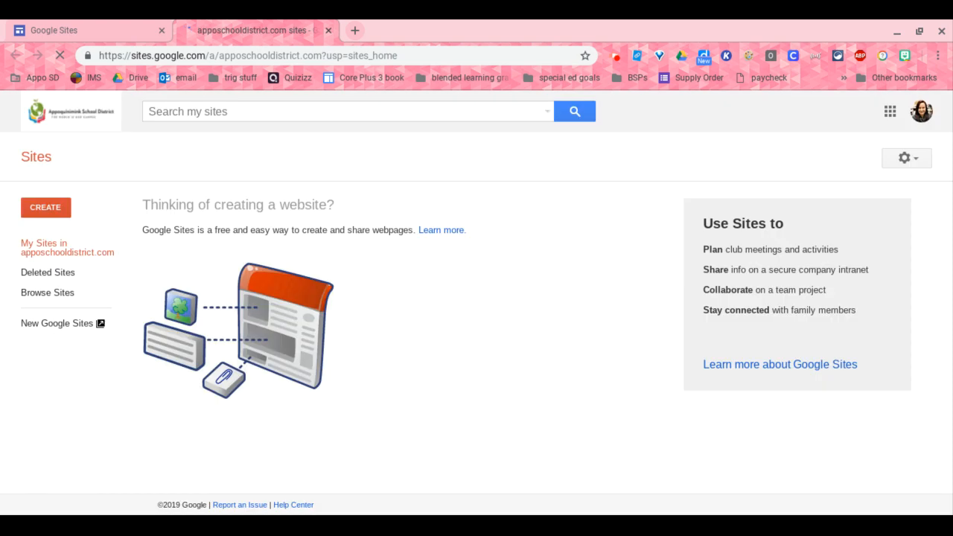
left_click(57, 203)
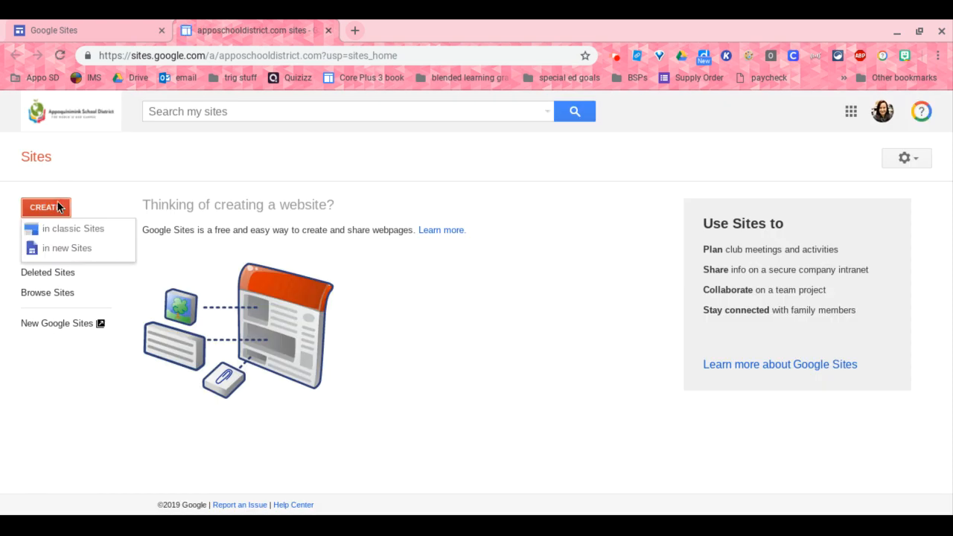
left_click(63, 248)
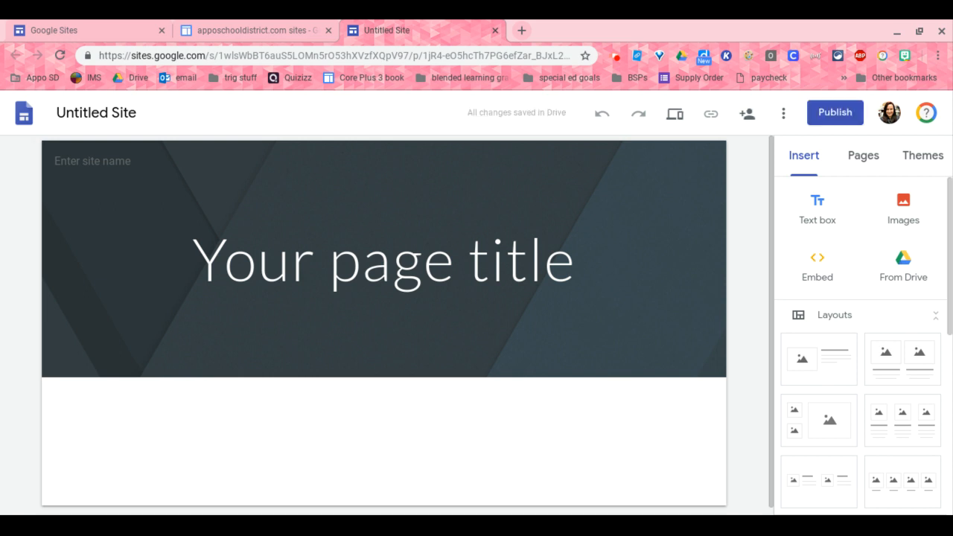
Step: Name the site "Site 1" in the page header
mouse_move(100, 165)
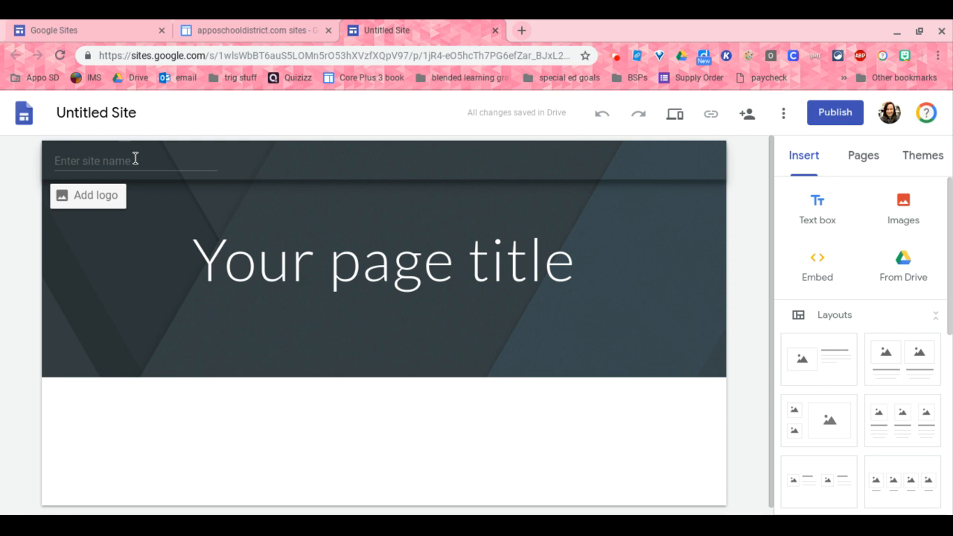
left_click(131, 161)
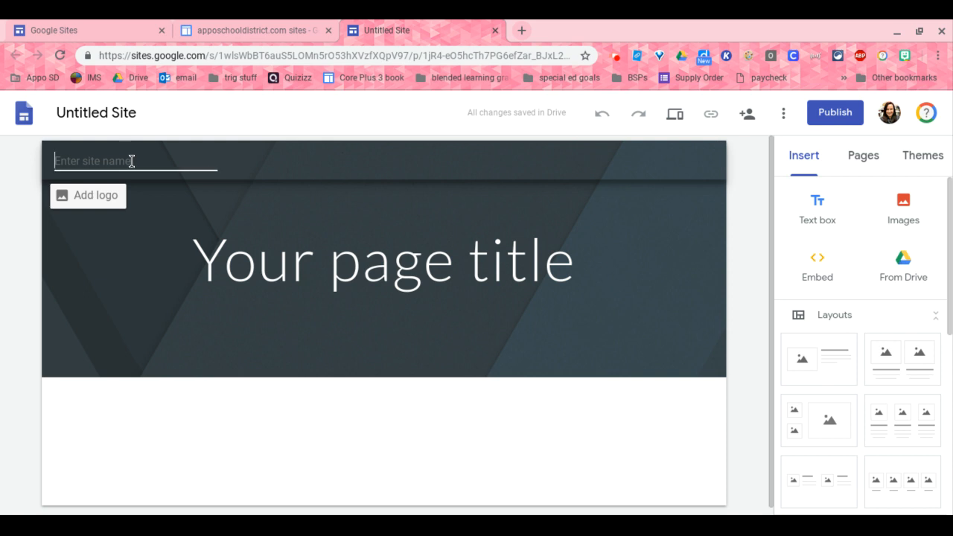
type("Site 1")
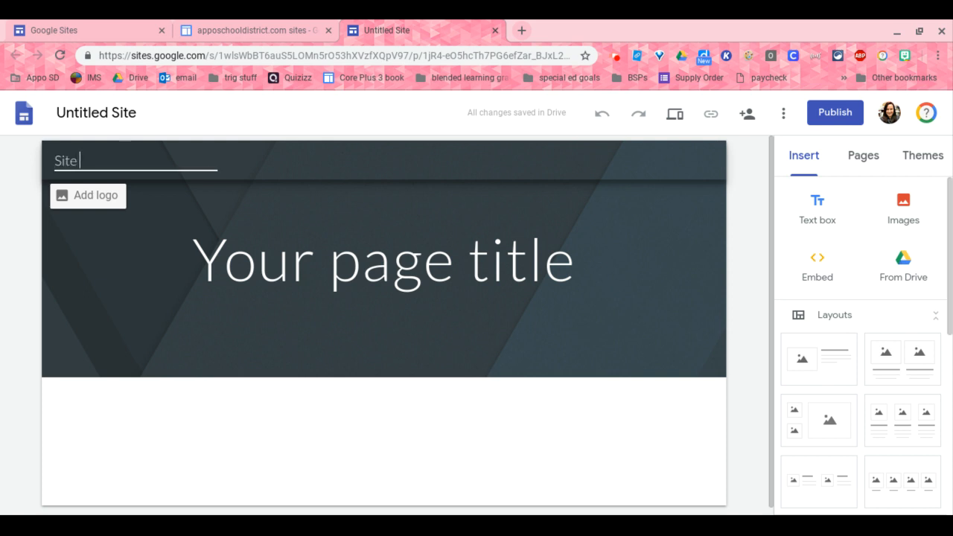
left_click(228, 203)
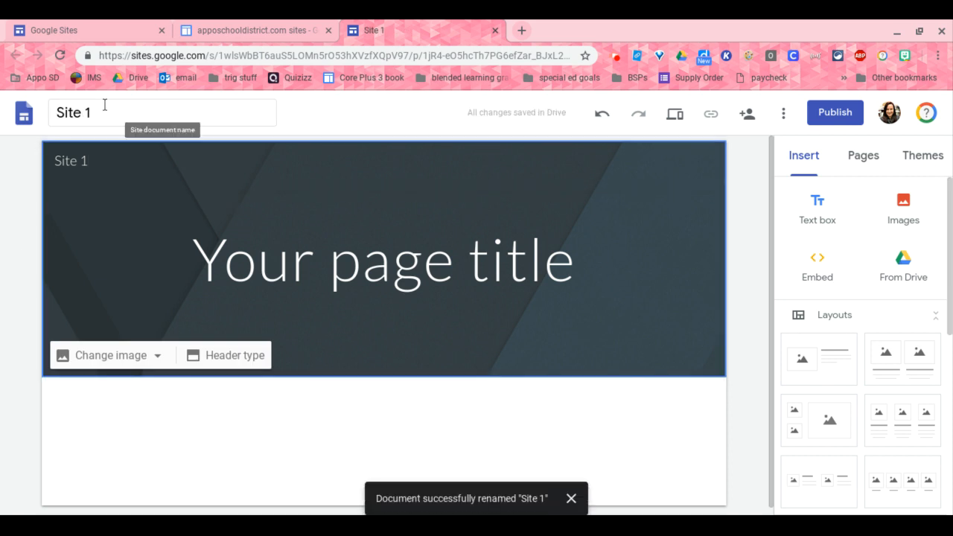
Step: Replace the placeholder page title in the banner with "Home Page"
left_click(353, 253)
type("Home ")
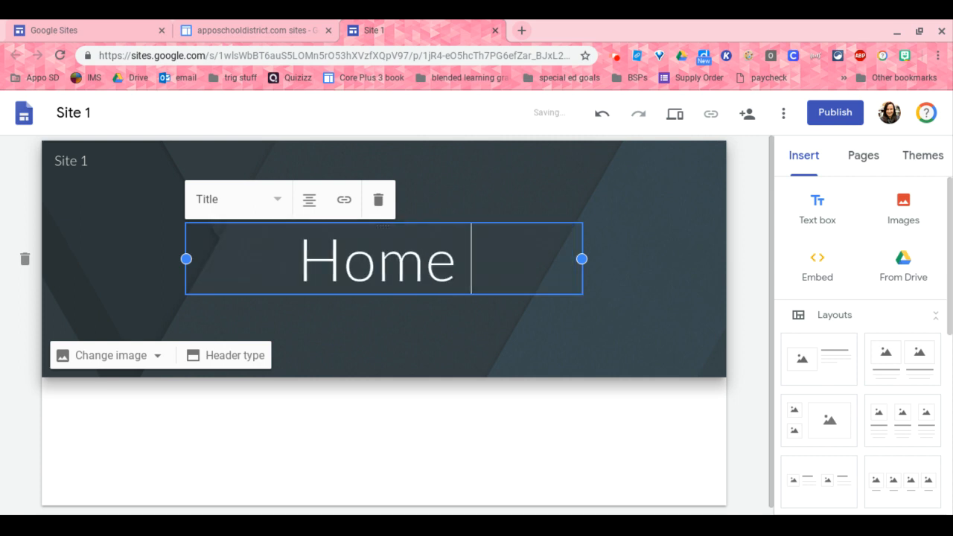
type("Page")
left_click(685, 242)
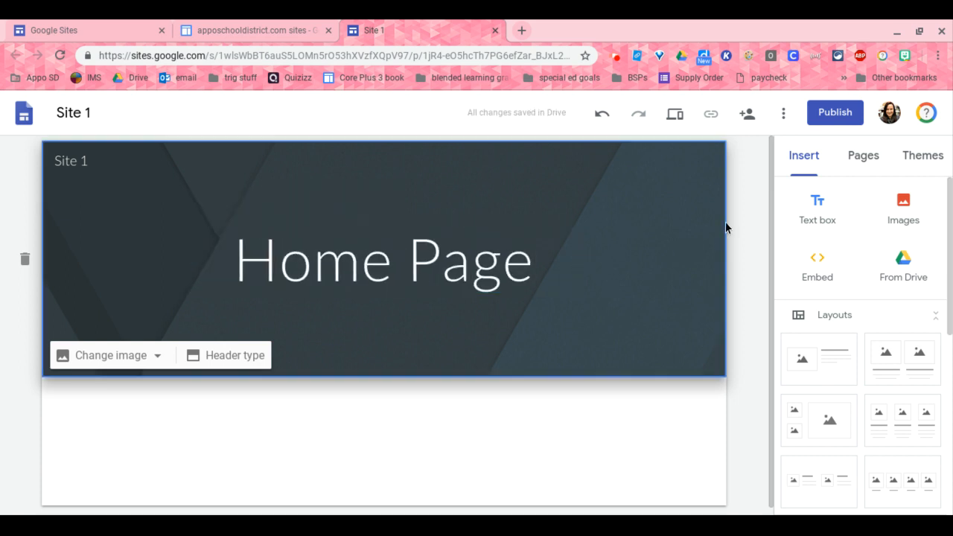
Step: Try the Simple theme in purple, and apply the Diplomat theme in dark red instead
left_click(921, 165)
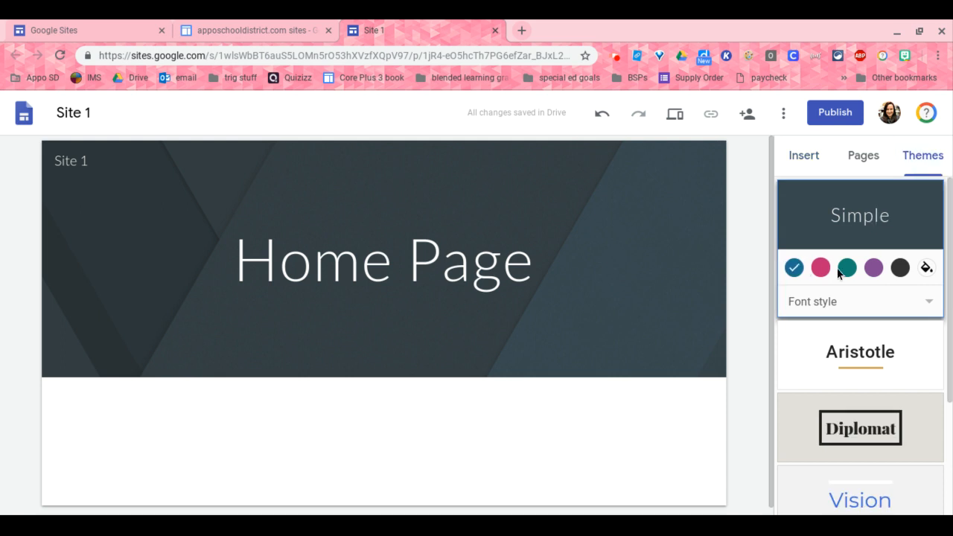
left_click(874, 270)
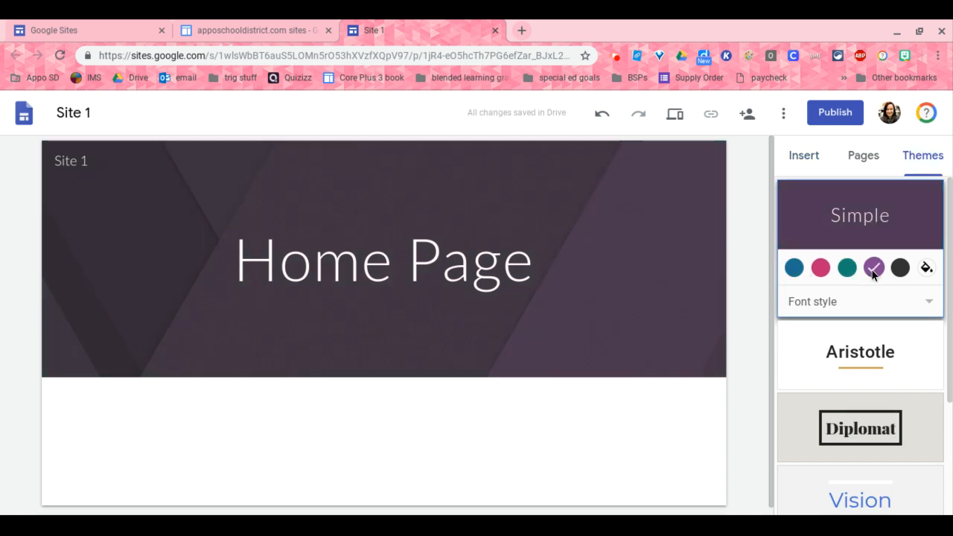
scroll(880, 415, "down", 2)
scroll(879, 413, "down", 1)
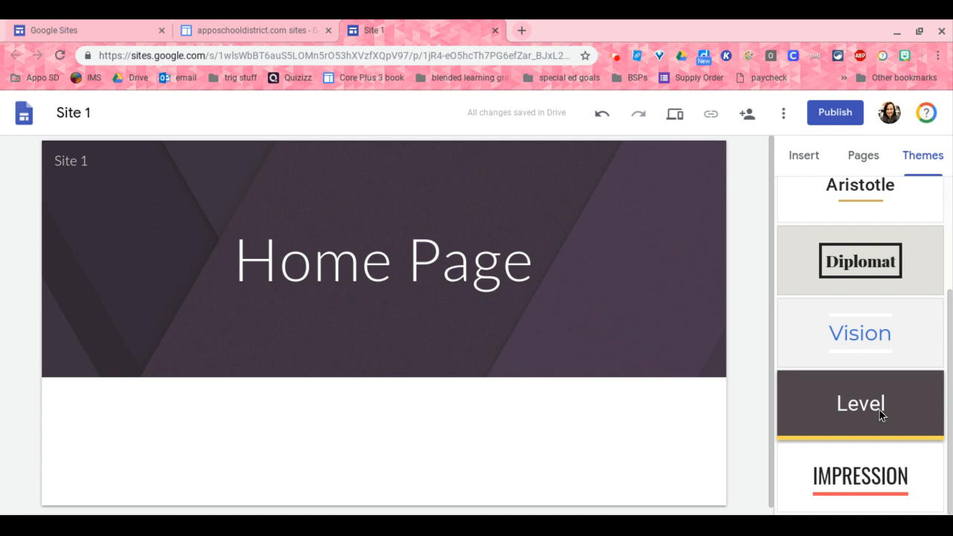
scroll(880, 410, "up", 3)
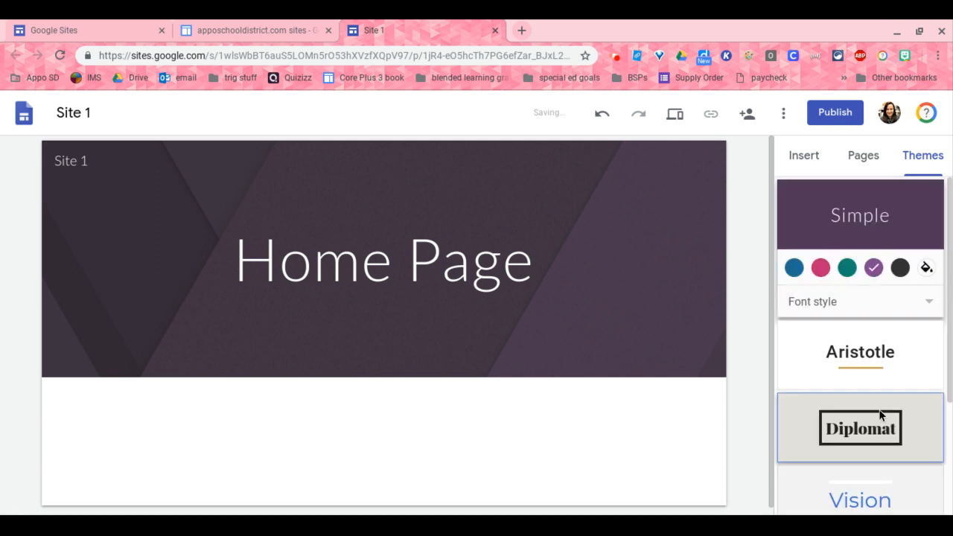
left_click(883, 419)
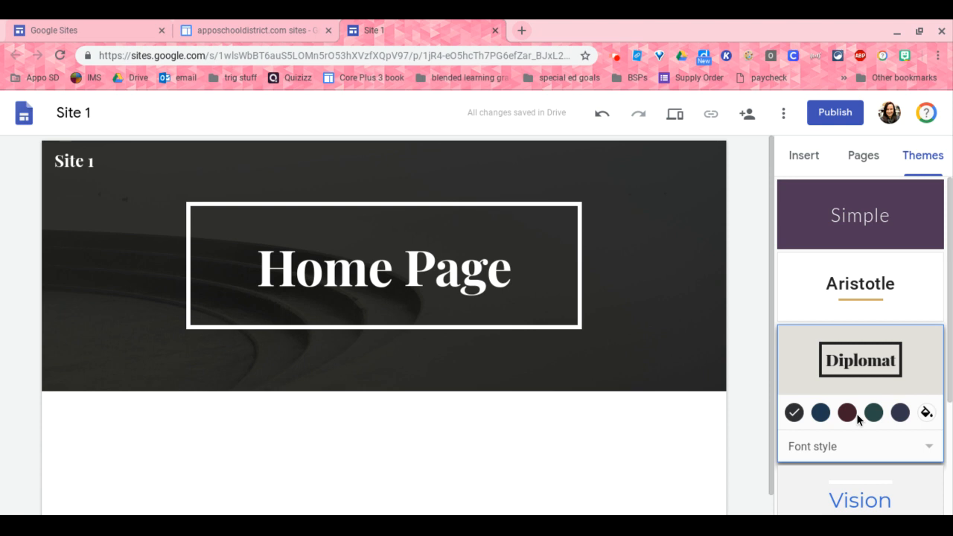
left_click(848, 415)
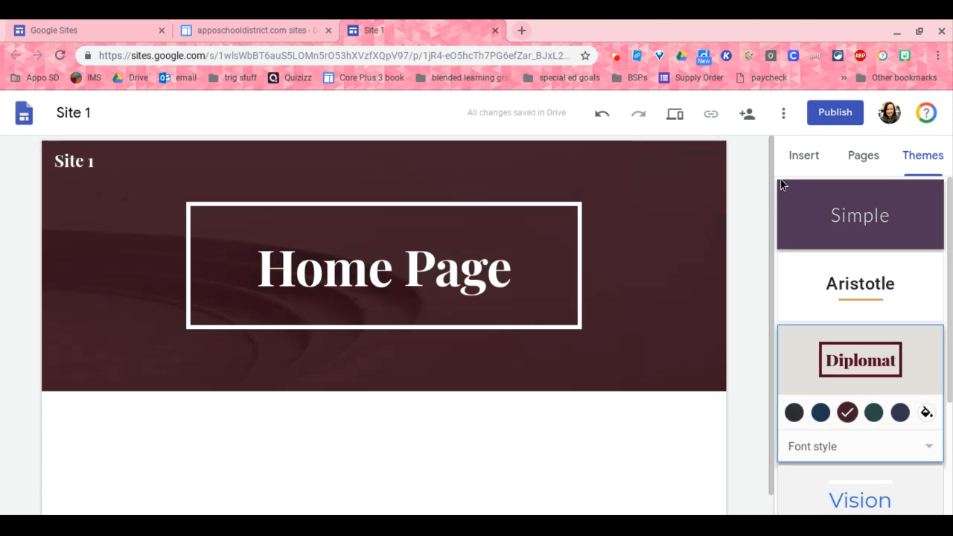
Step: Add a new page named "Page 2" to the site
left_click(867, 161)
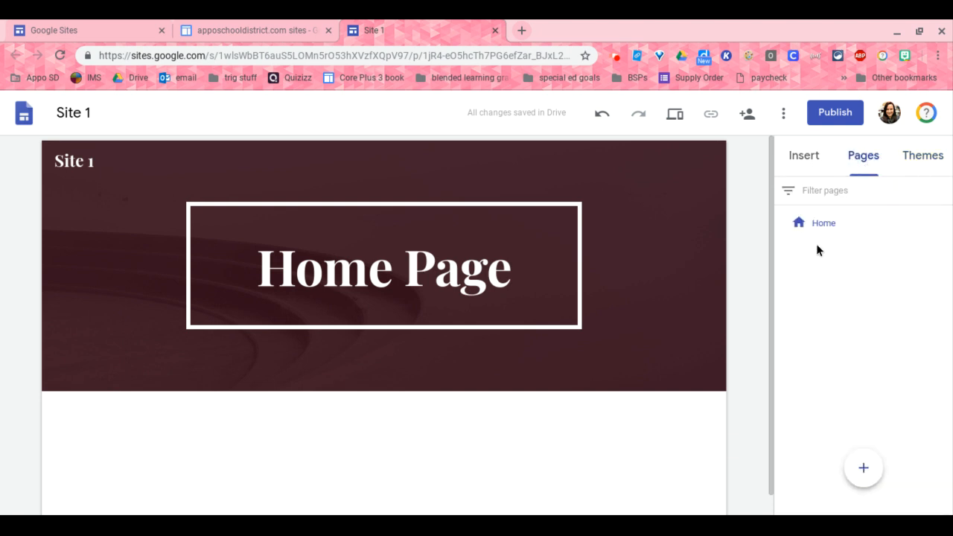
mouse_move(828, 237)
left_click(865, 469)
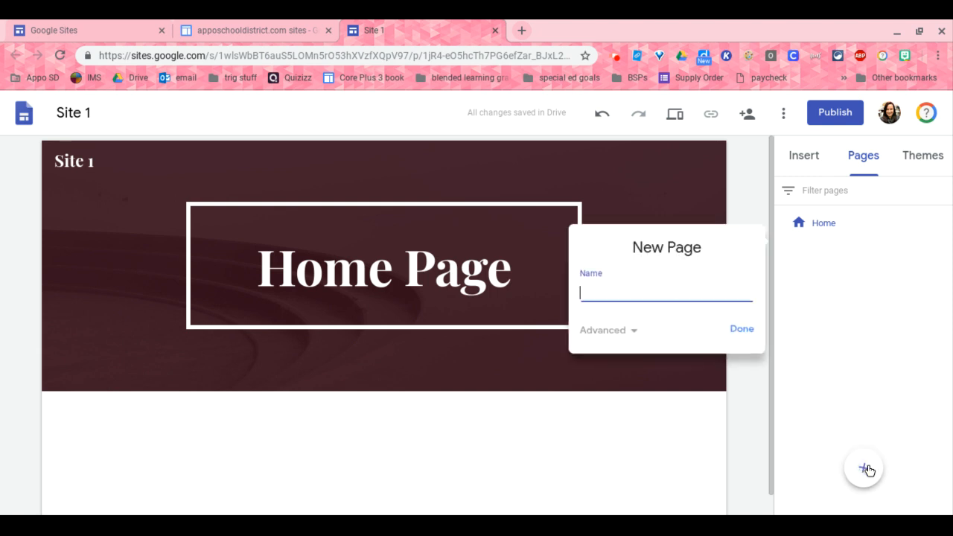
type("Page 2")
left_click(750, 336)
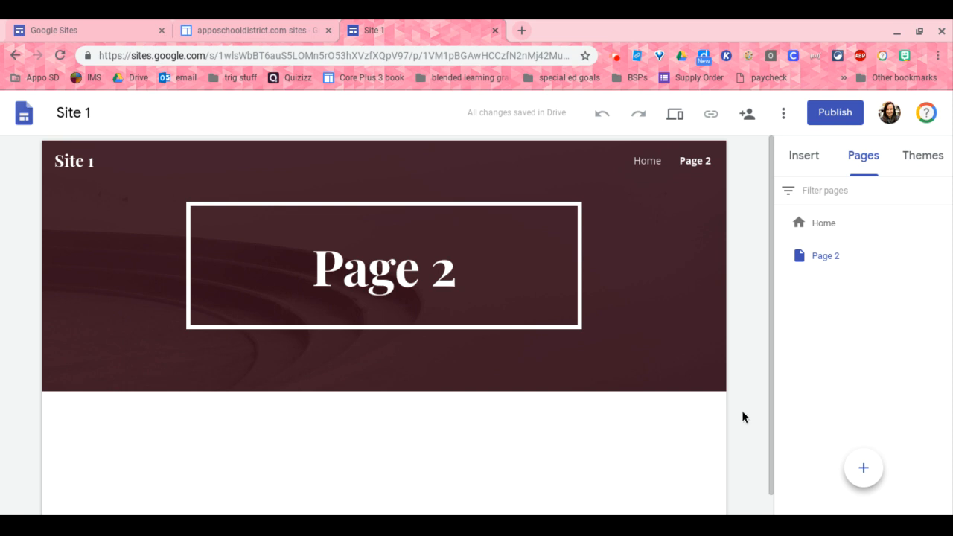
Step: Add another page named "Page 2a" to the site
left_click(864, 481)
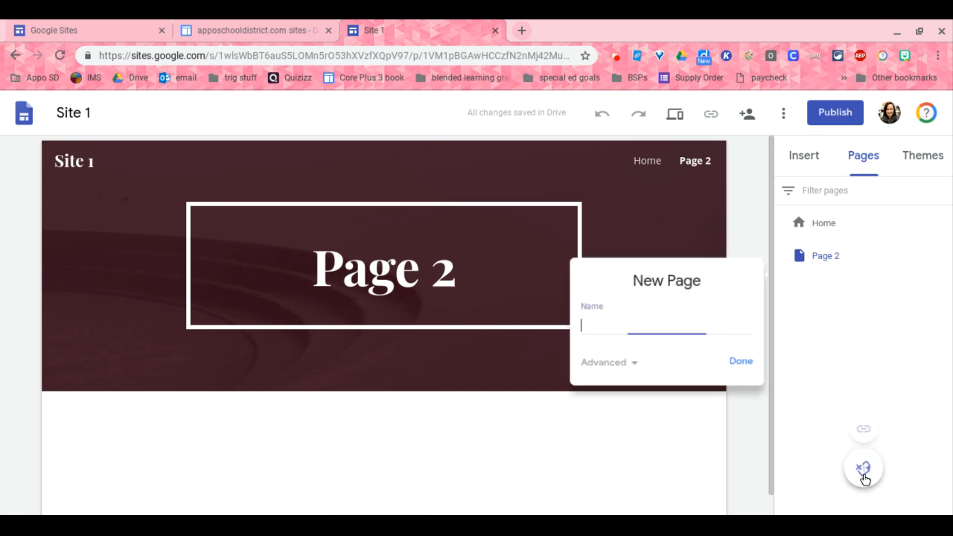
type("Page 2a")
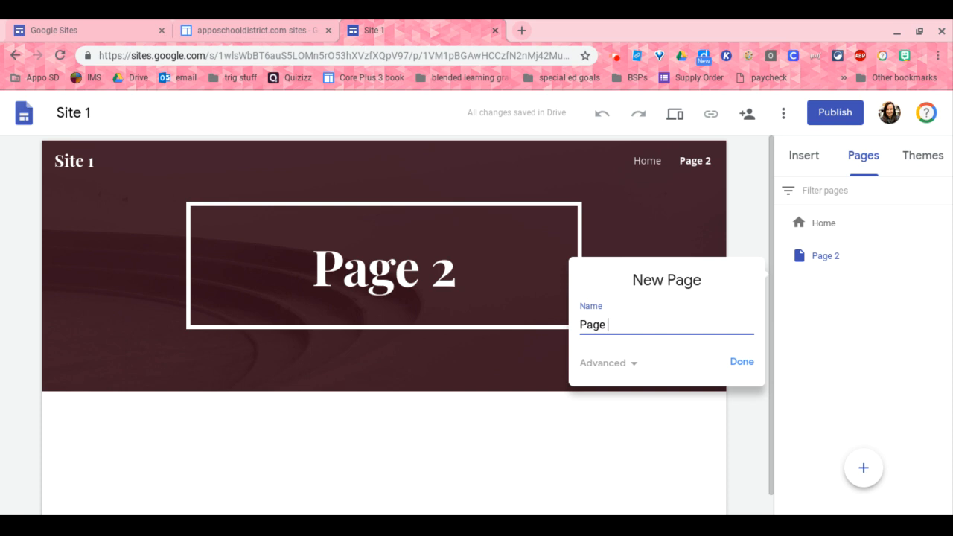
left_click(745, 364)
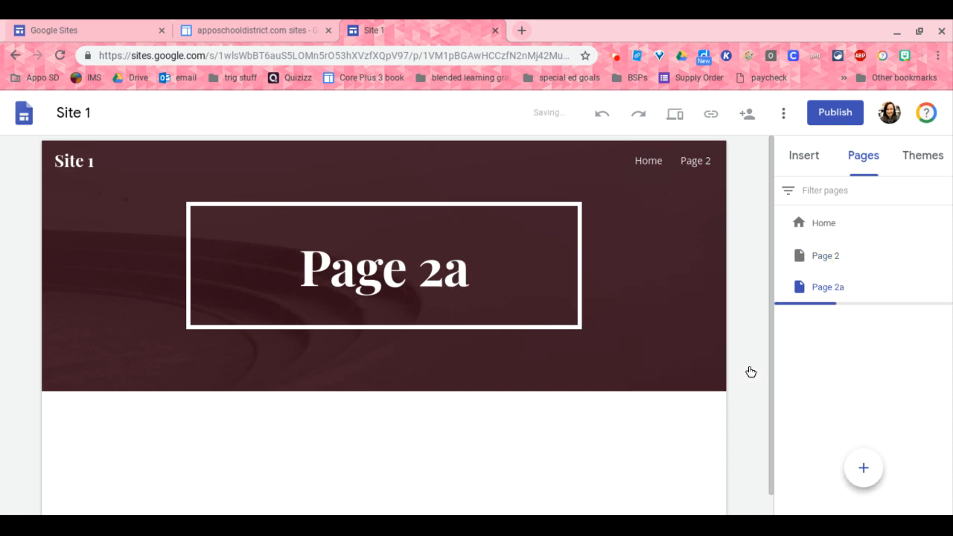
Step: Nest Page 2a under Page 2 as a subpage in the site's page list
left_click(831, 294)
left_click_drag(831, 293, 837, 241)
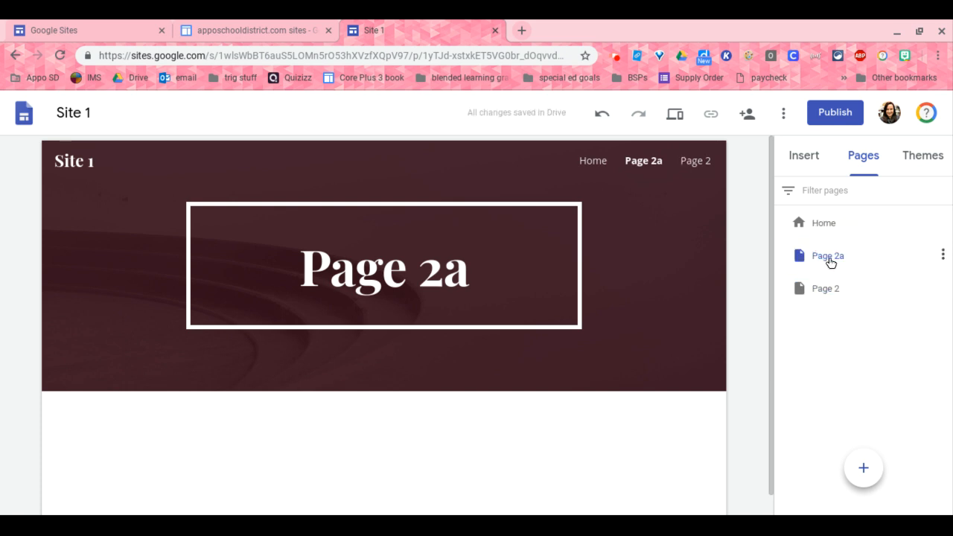
left_click(830, 259)
left_click_drag(831, 261, 830, 291)
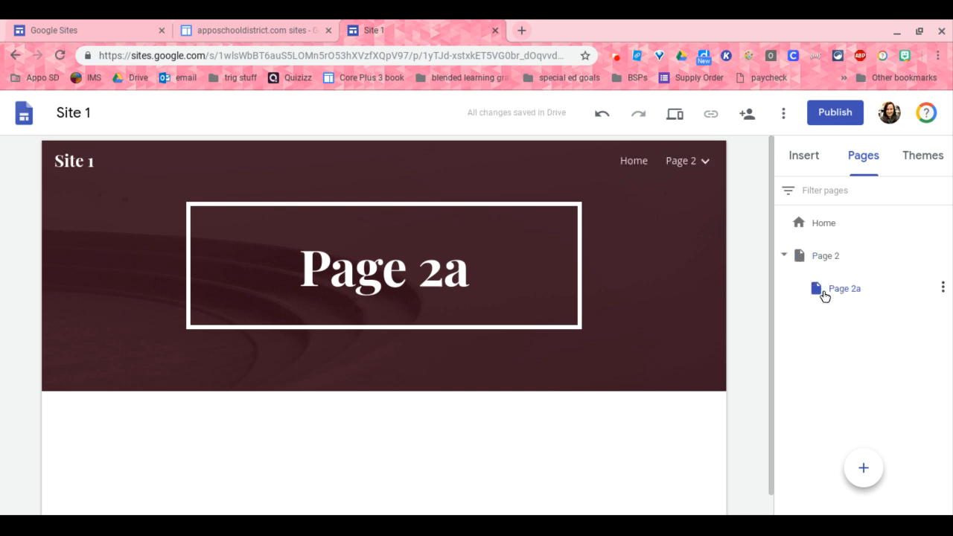
Step: Add a subpage named "Page 2b" under Page 2, and return to the Home page through the site's navigation
left_click(864, 468)
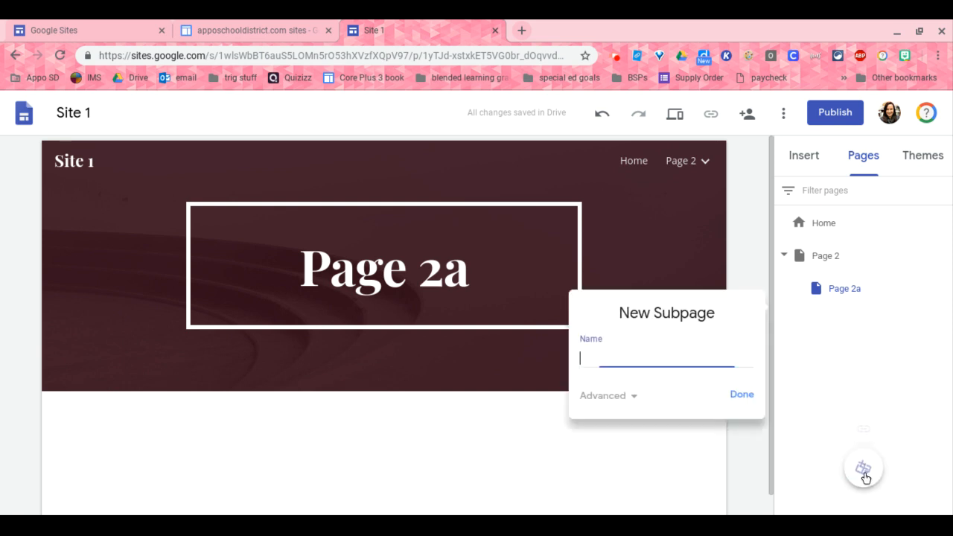
type("Page 2b")
left_click(742, 396)
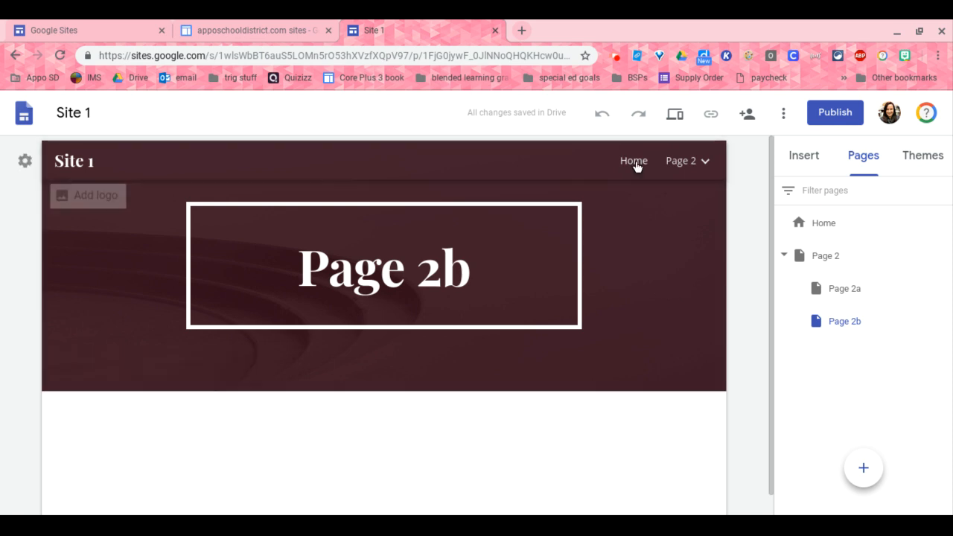
mouse_move(686, 172)
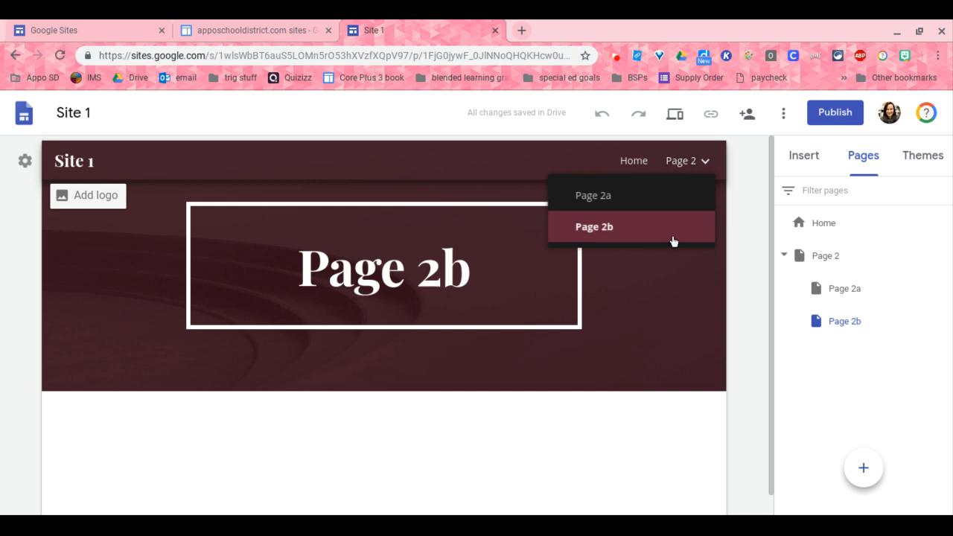
left_click(637, 162)
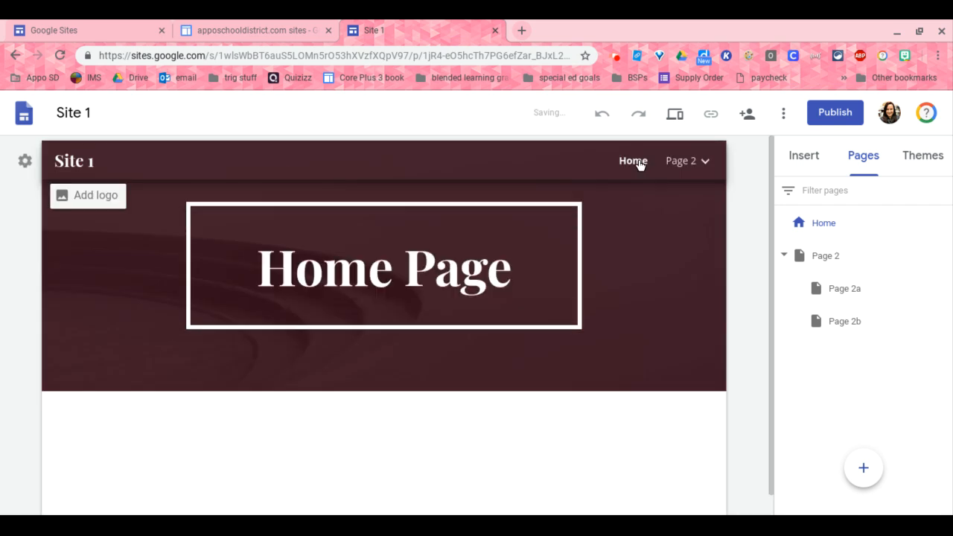
Step: Review the layouts and content elements available for insertion on the Home page
left_click(810, 165)
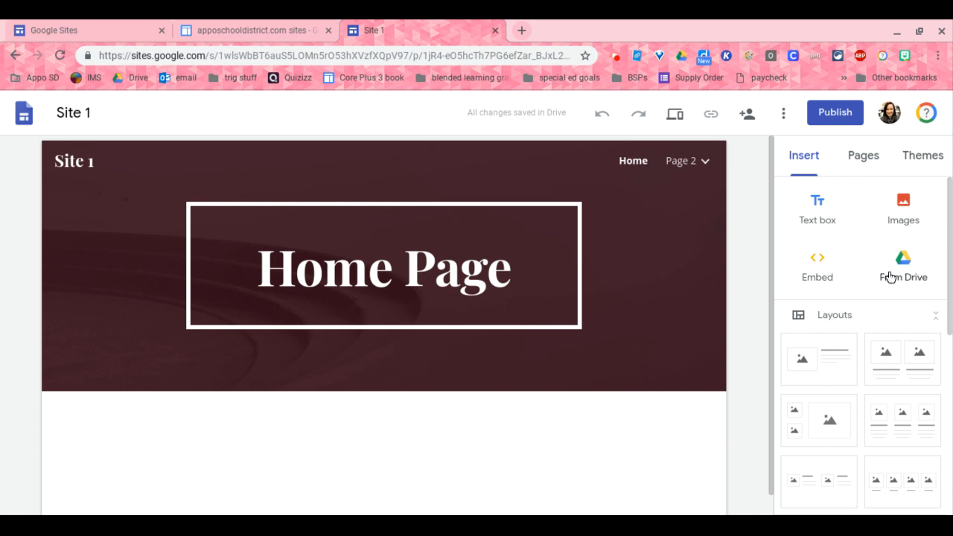
scroll(891, 277, "down", 3)
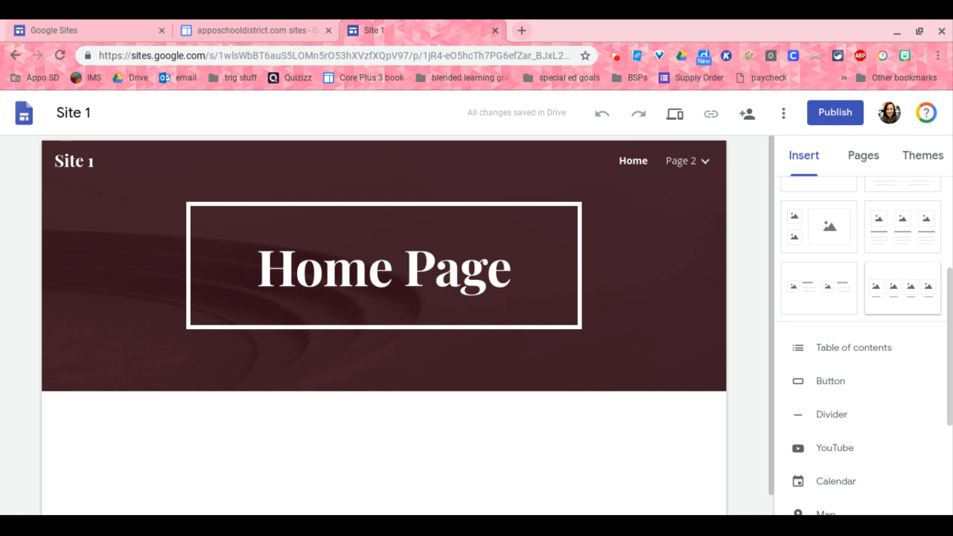
scroll(864, 347, "down", 3)
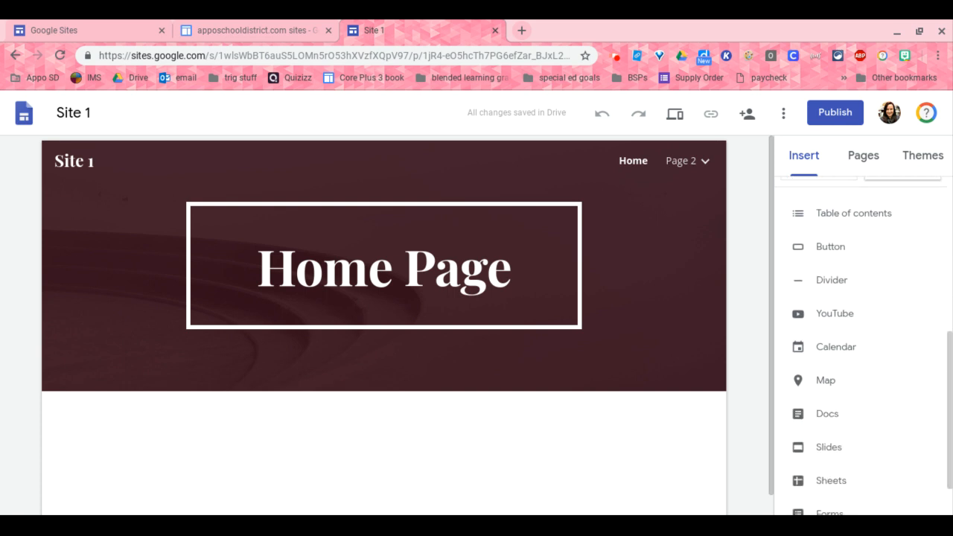
scroll(834, 259, "down", 1)
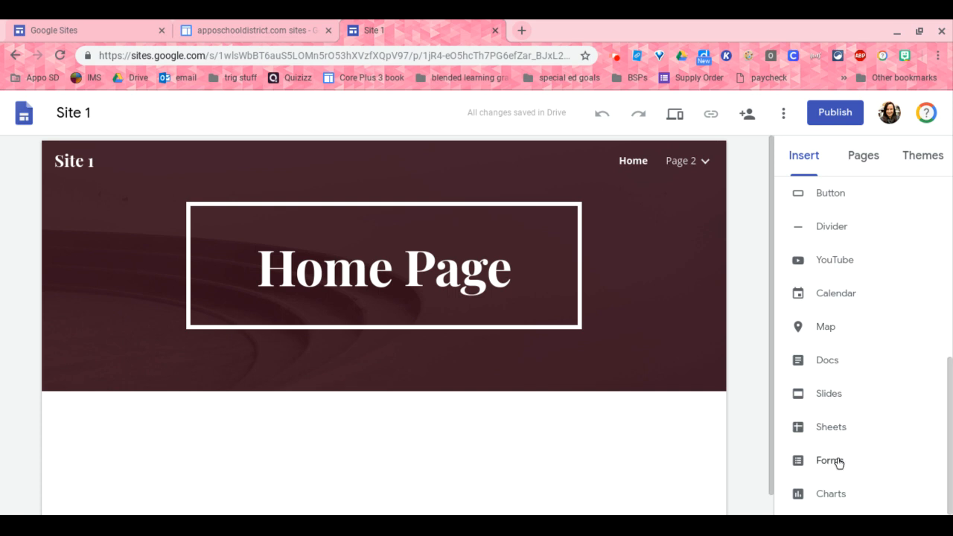
scroll(831, 426, "up", 4)
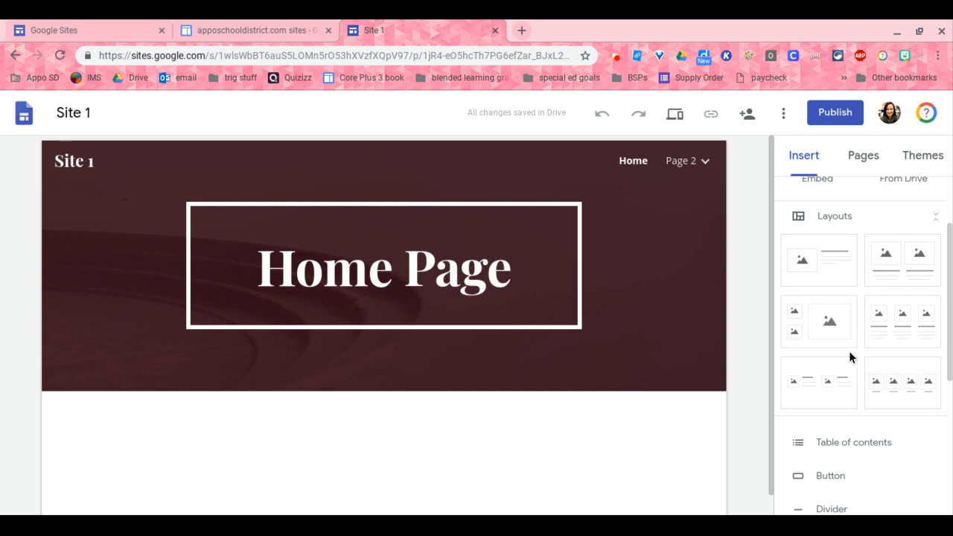
Step: Insert a text box on the Home page reading "text box" and format it as a Heading
scroll(927, 319, "up", 2)
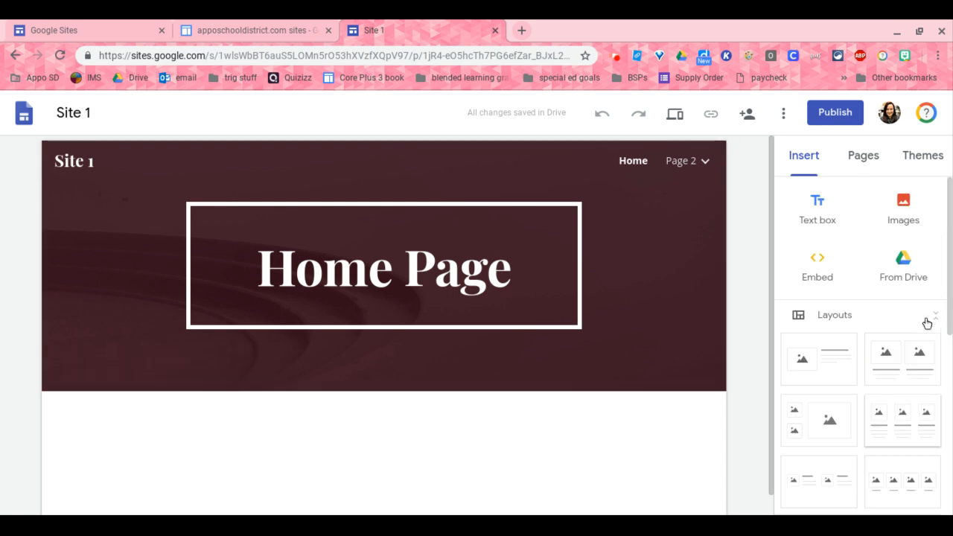
left_click(827, 216)
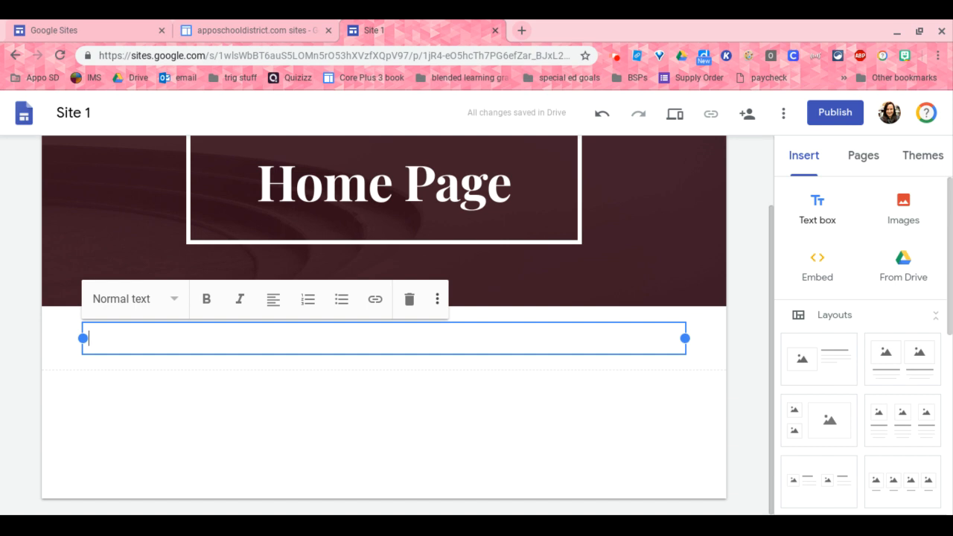
type("text ")
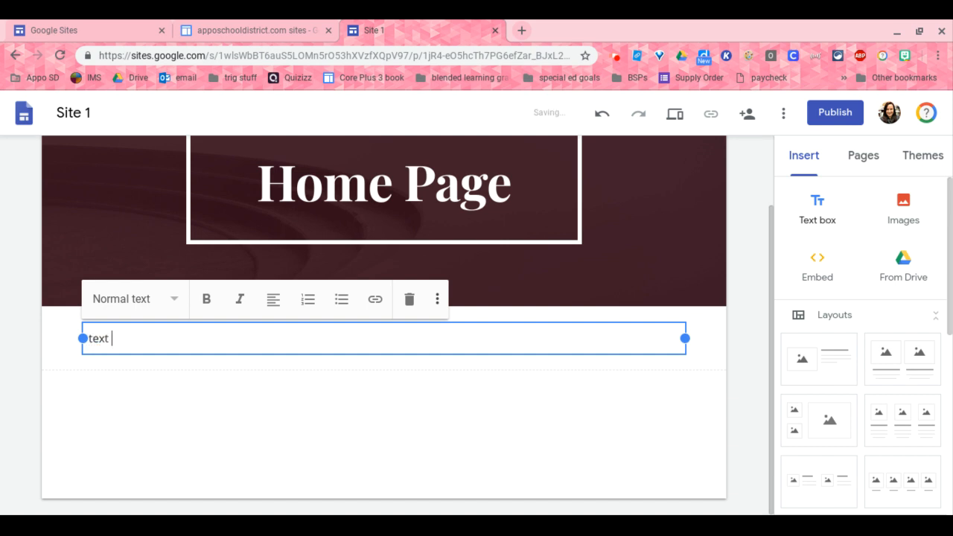
type("box")
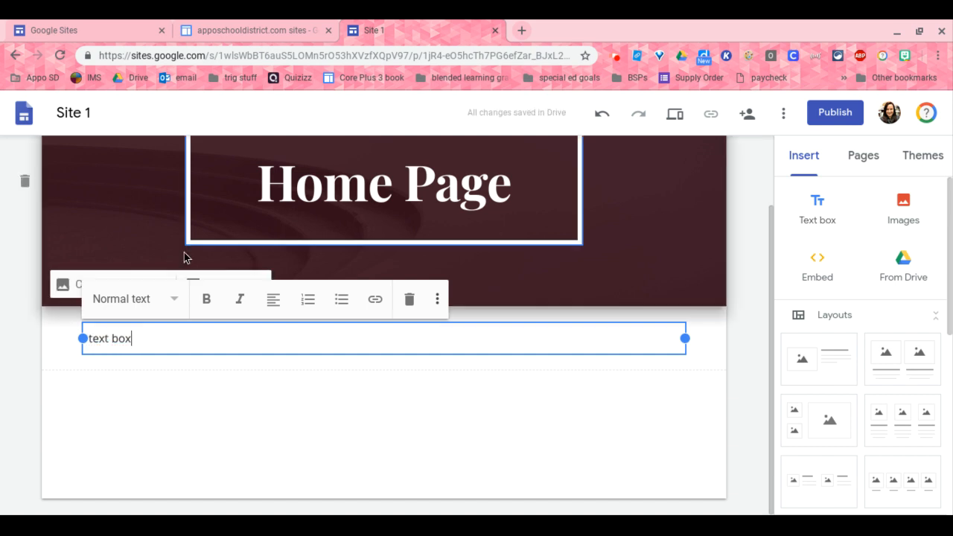
left_click(135, 299)
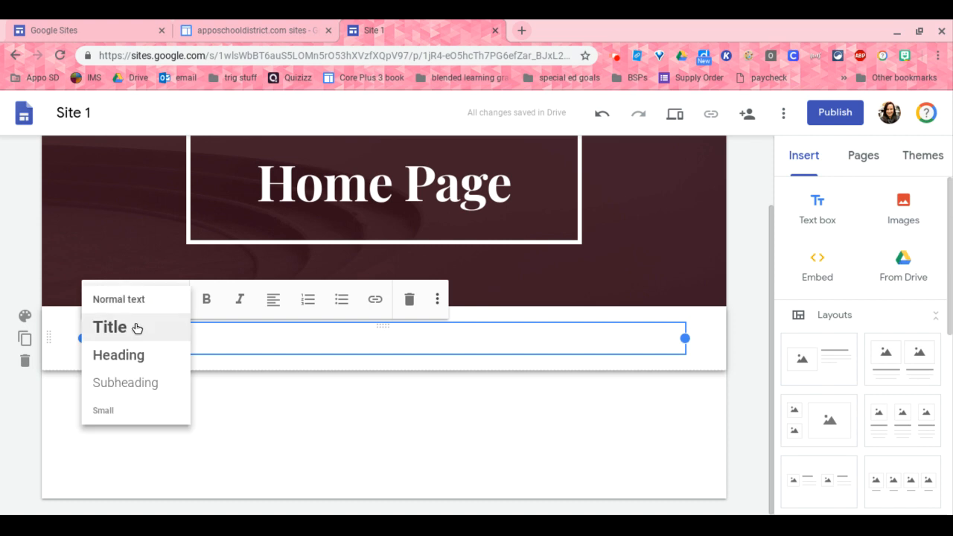
left_click(136, 357)
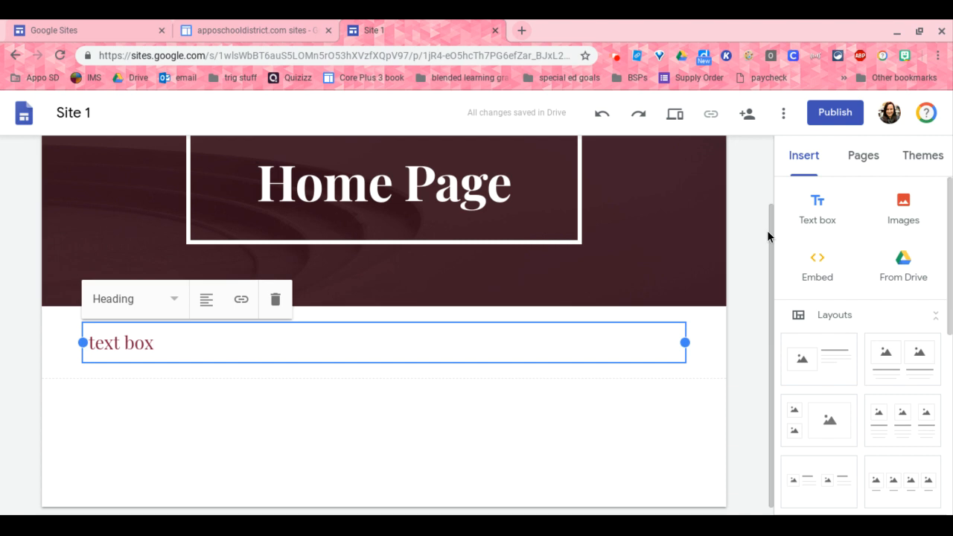
Step: Insert a second text box below the heading with the text "new text box."
left_click(806, 222)
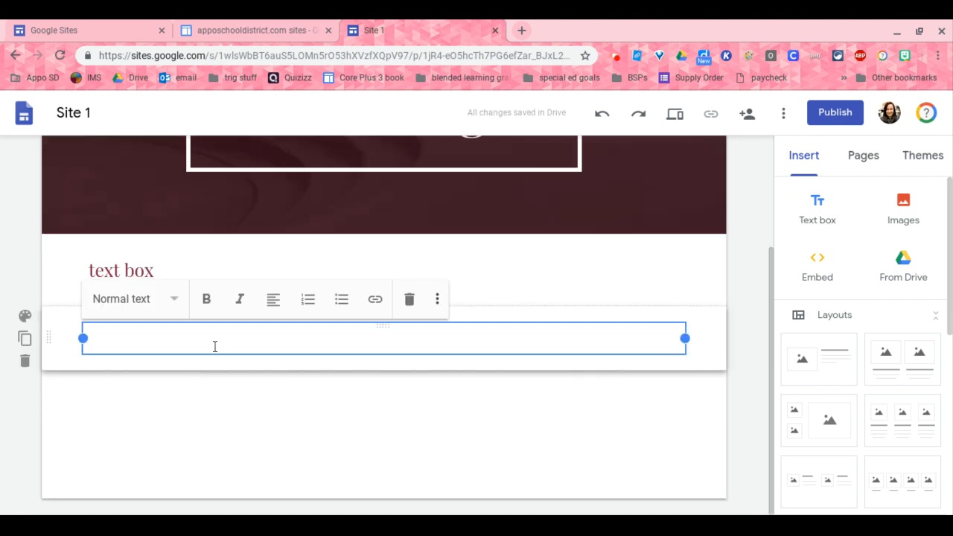
type("new text box.")
left_click(298, 432)
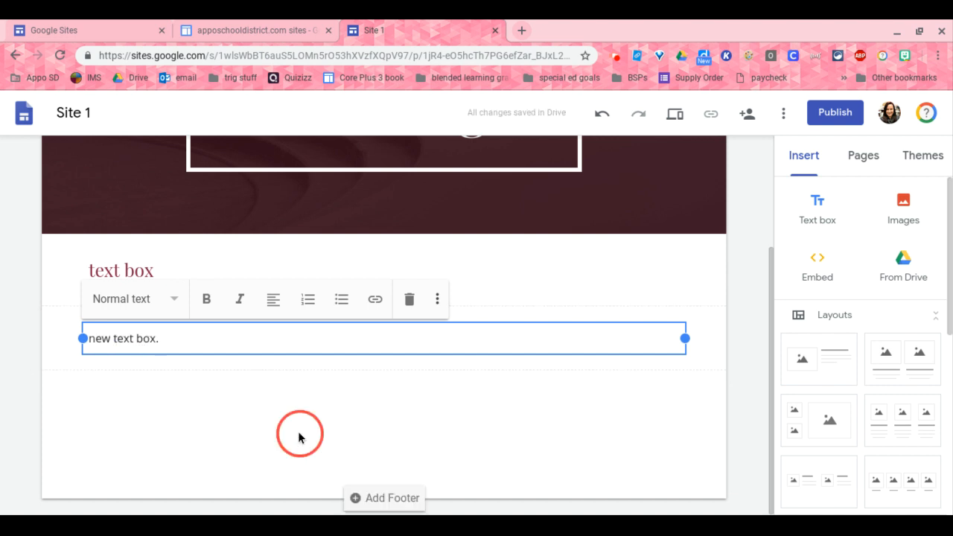
Step: Move the "new text box." text box out of its own section into the section directly beneath the heading
left_click(292, 350)
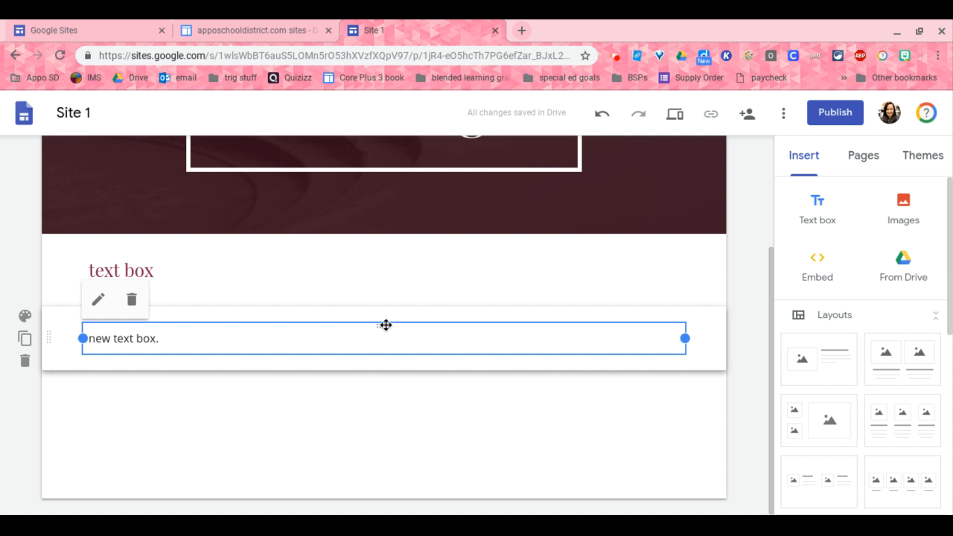
left_click(48, 340)
left_click_drag(48, 340, 54, 363)
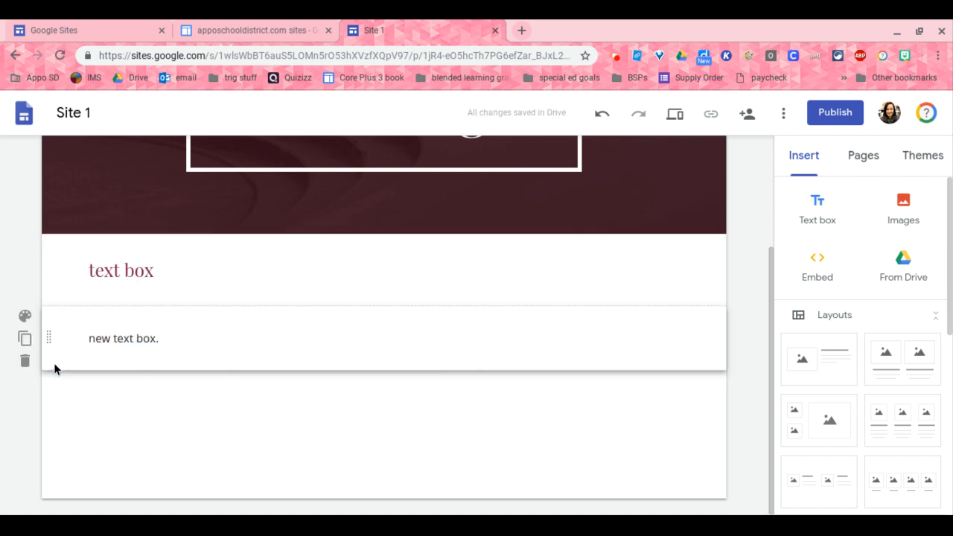
left_click(385, 326)
left_click_drag(385, 327, 583, 286)
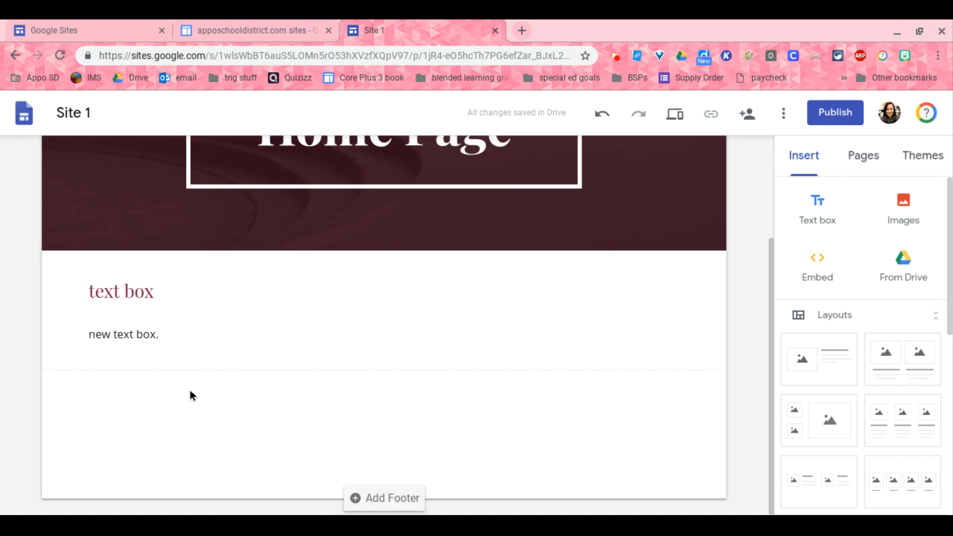
Step: Insert the video 720p.MOV from My Drive onto the Home page
left_click(905, 273)
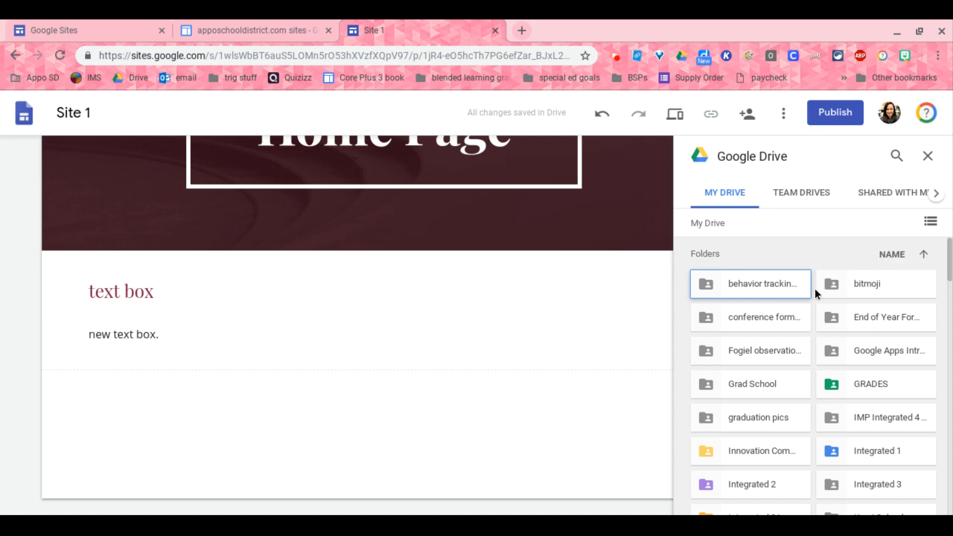
scroll(820, 328, "down", 10)
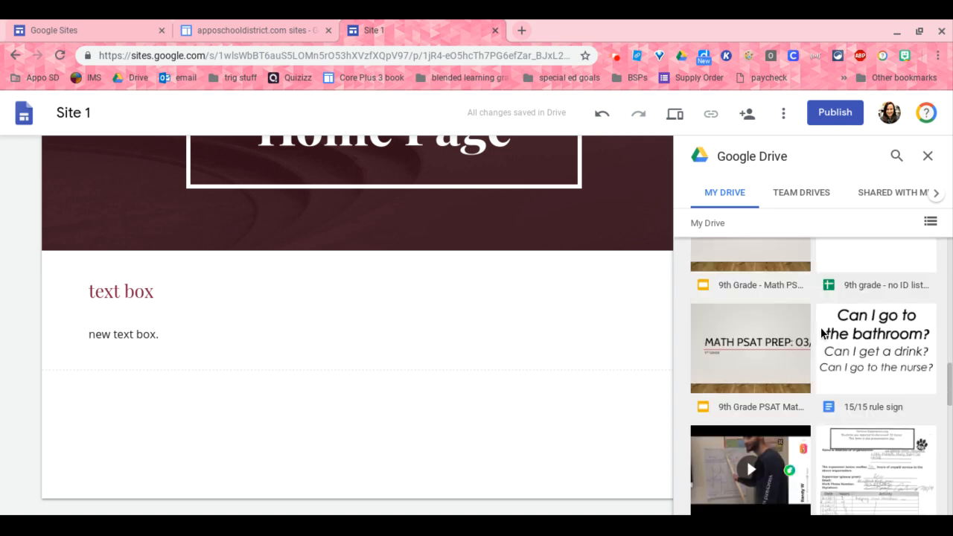
scroll(821, 327, "down", 5)
scroll(821, 327, "up", 2)
scroll(813, 372, "up", 3)
scroll(719, 353, "down", 1)
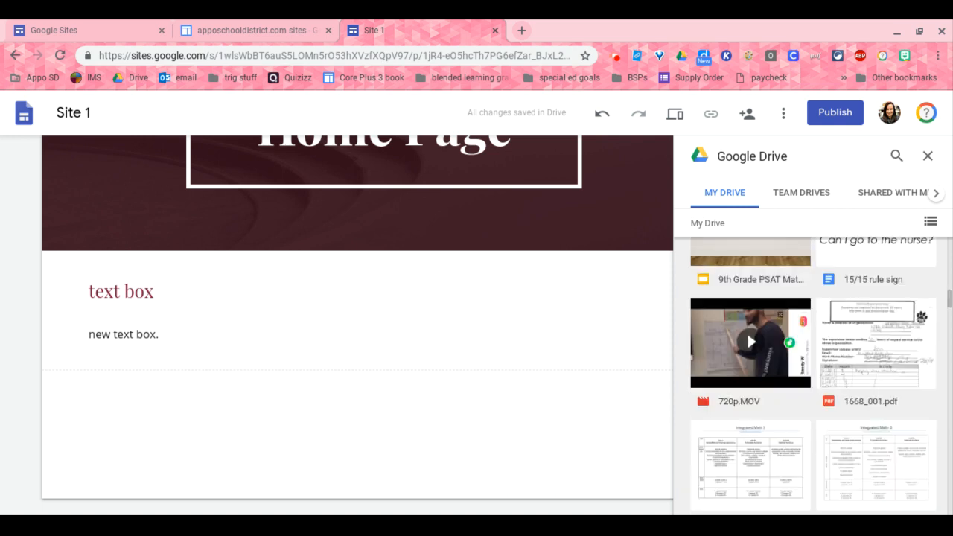
left_click_drag(718, 353, 412, 422)
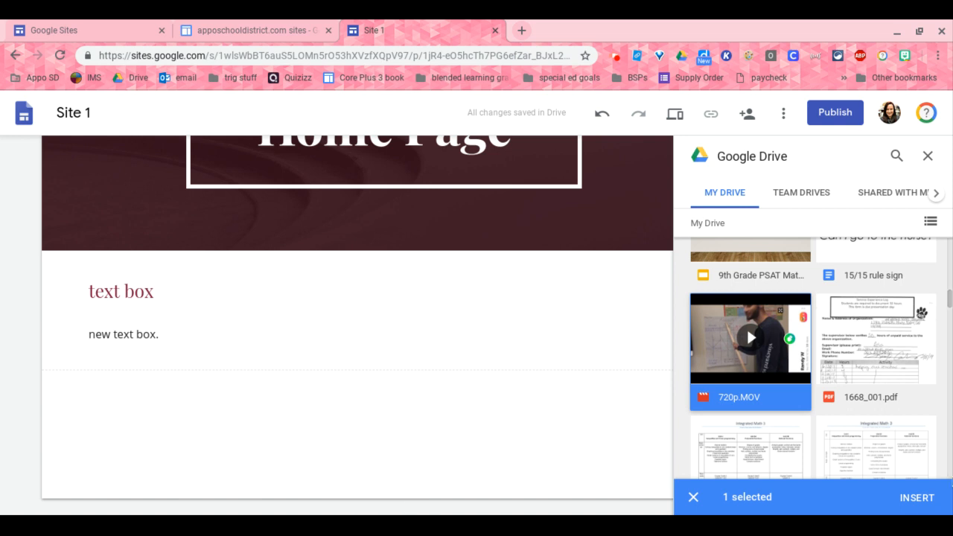
left_click(921, 503)
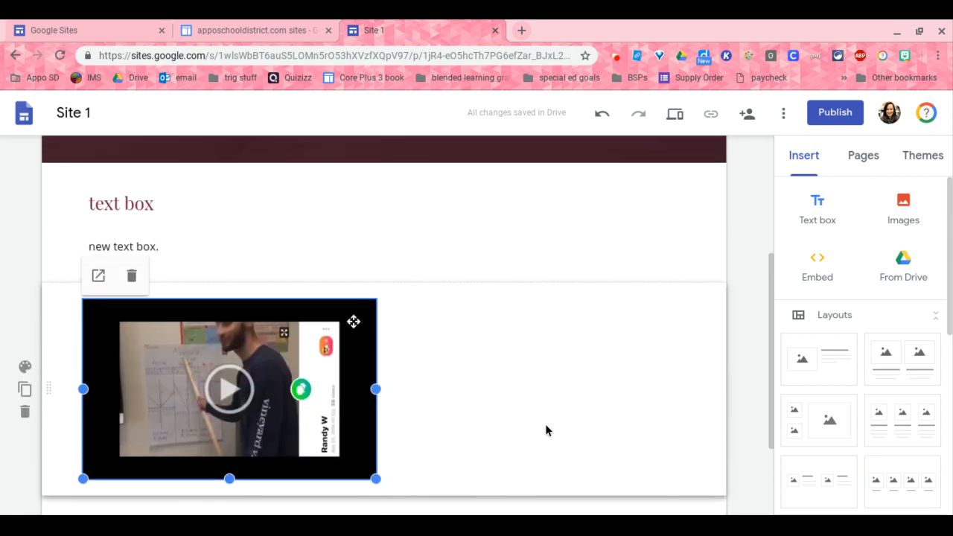
Step: Place the video beside the two text boxes in their section, narrowing the text group and widening the video toward it
left_click(310, 374)
left_click_drag(310, 374, 692, 219)
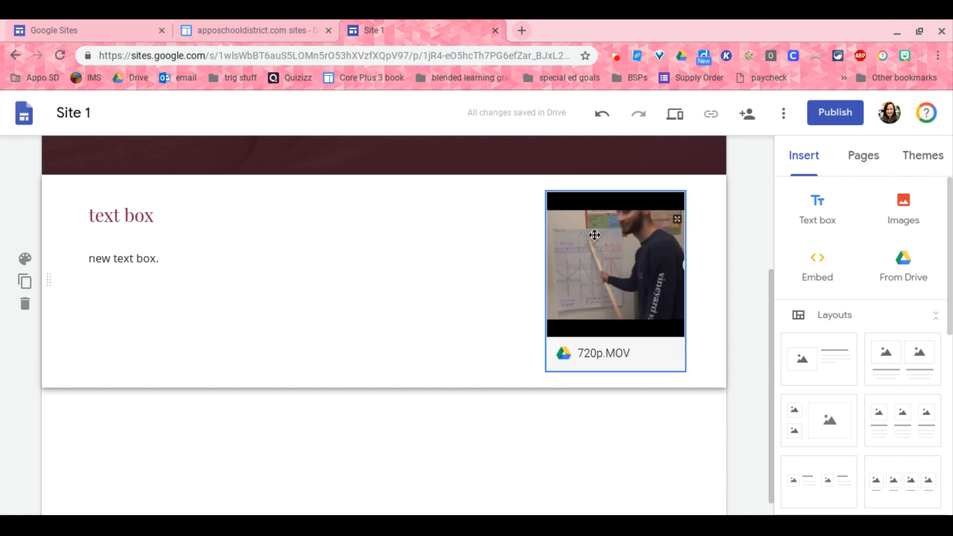
left_click(234, 270)
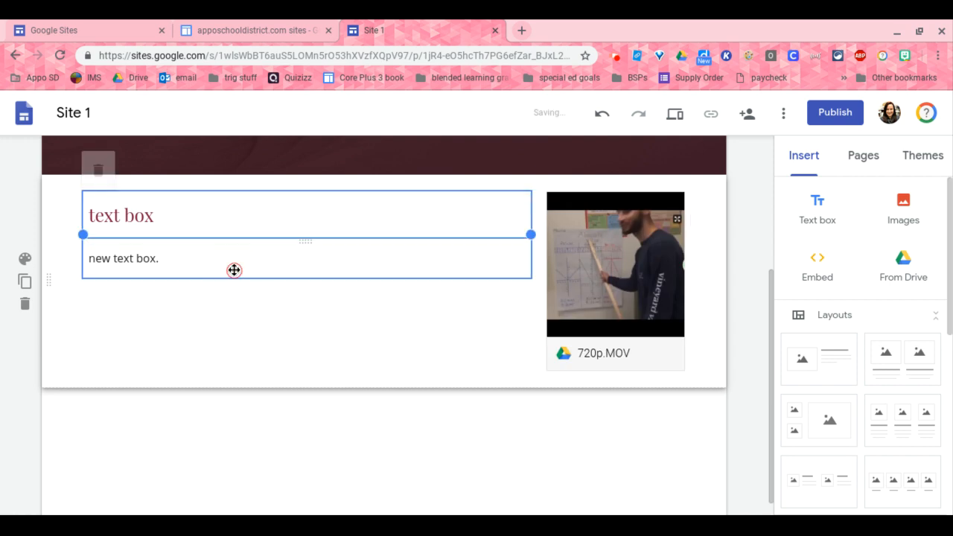
left_click_drag(530, 234, 477, 231)
left_click(595, 268)
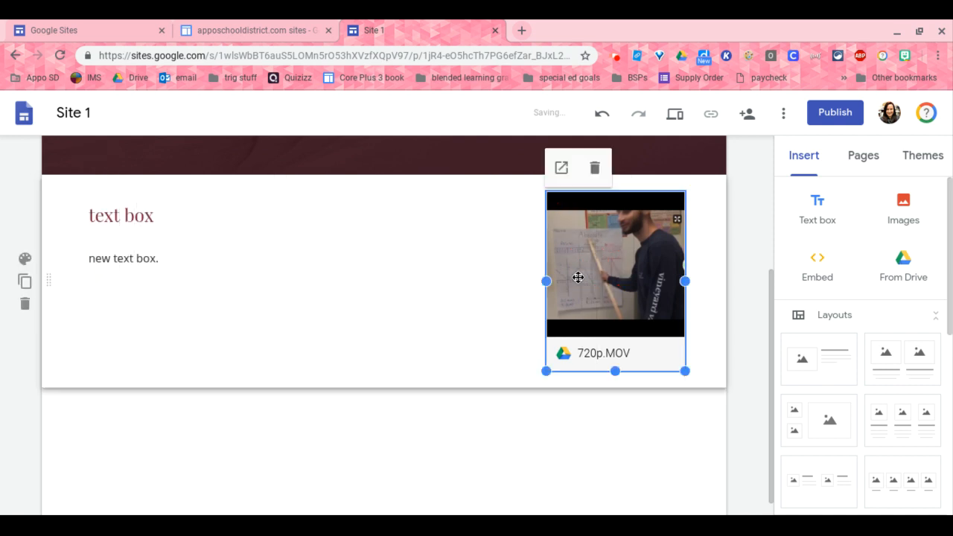
left_click_drag(547, 278, 521, 279)
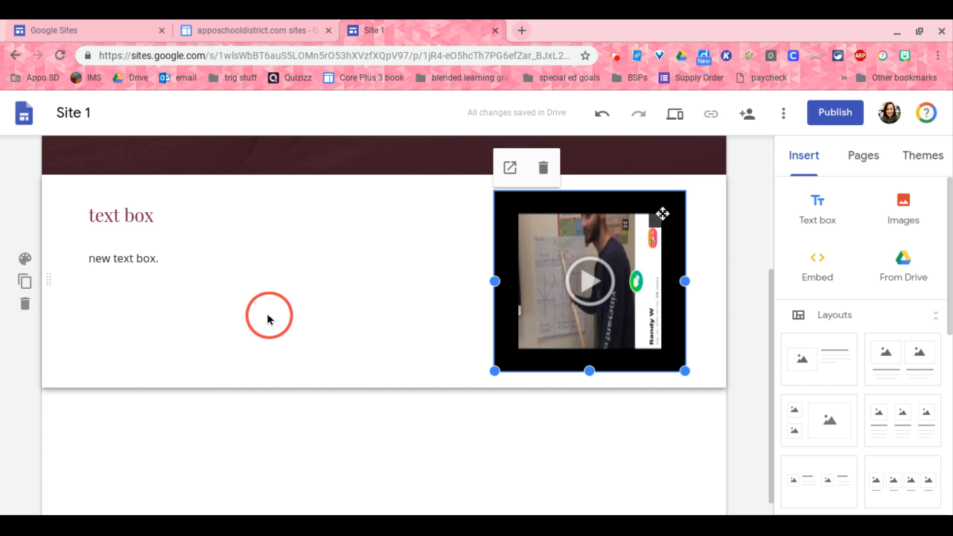
left_click(336, 416)
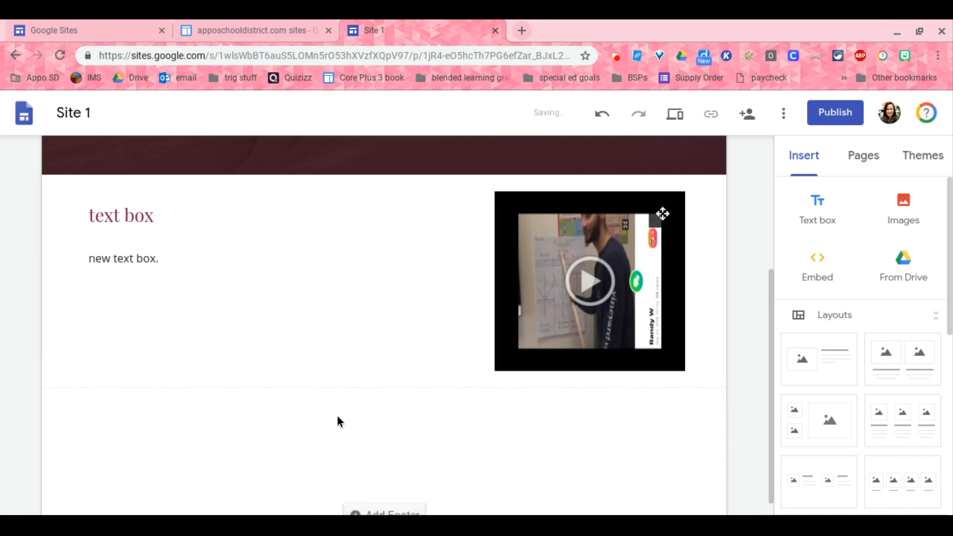
Step: Add an empty footer to the bottom of the Home page, and return to the main page content
scroll(336, 415, "up", 3)
scroll(337, 415, "up", 1)
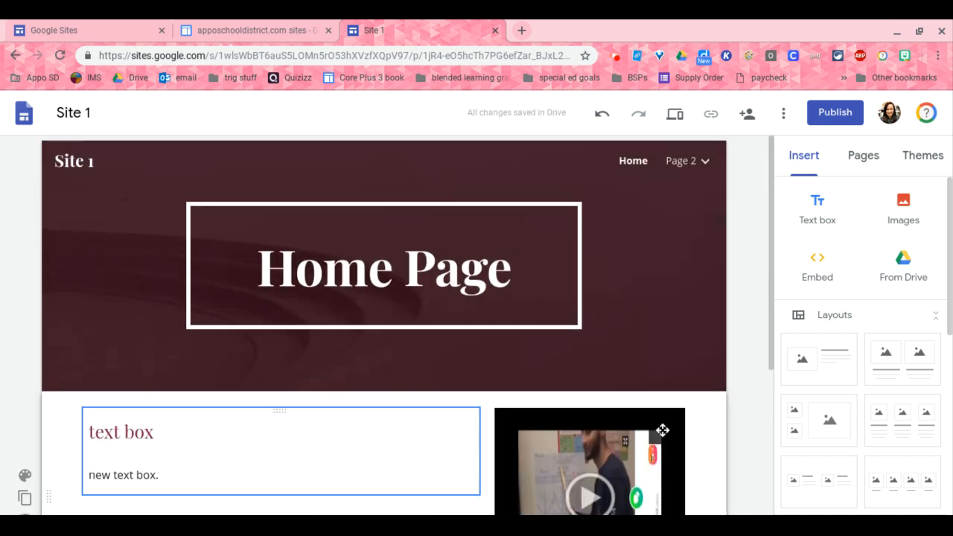
scroll(337, 415, "down", 3)
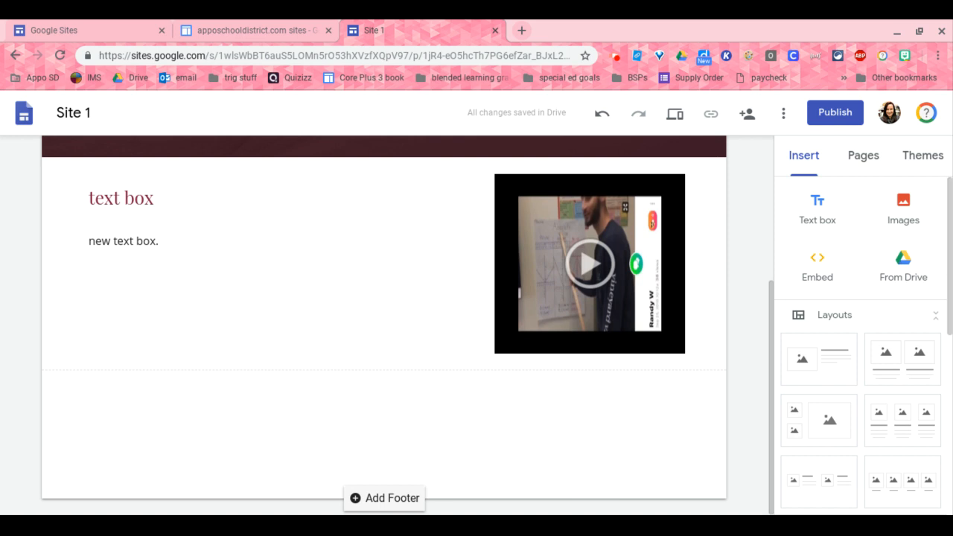
left_click(388, 497)
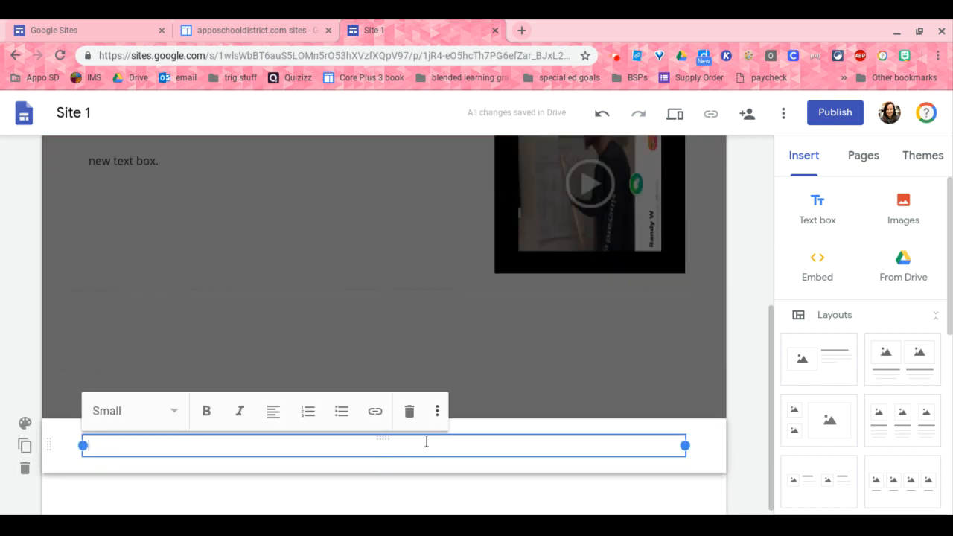
left_click(437, 326)
scroll(436, 327, "up", 4)
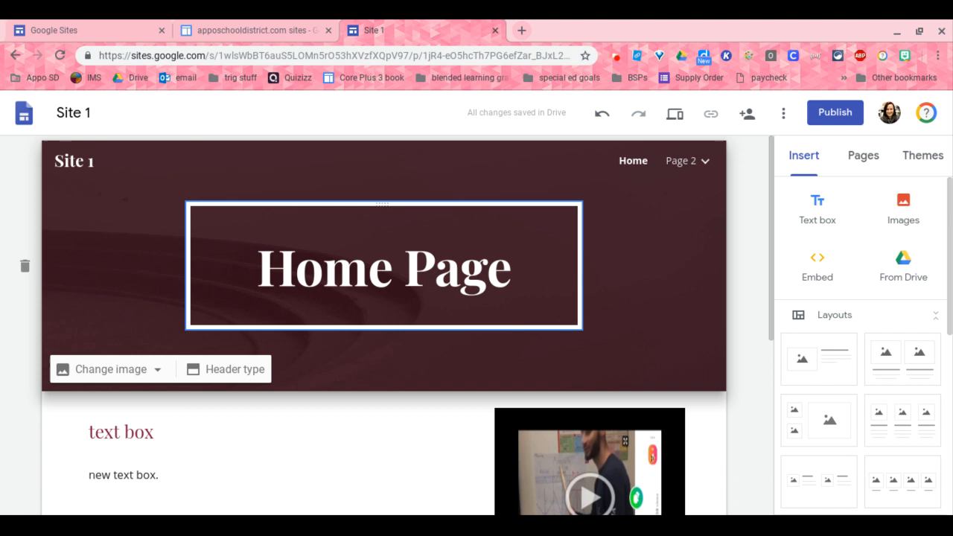
Step: Add a colleague as an invitee in the site's sharing settings, with "Can edit" permission
left_click(747, 115)
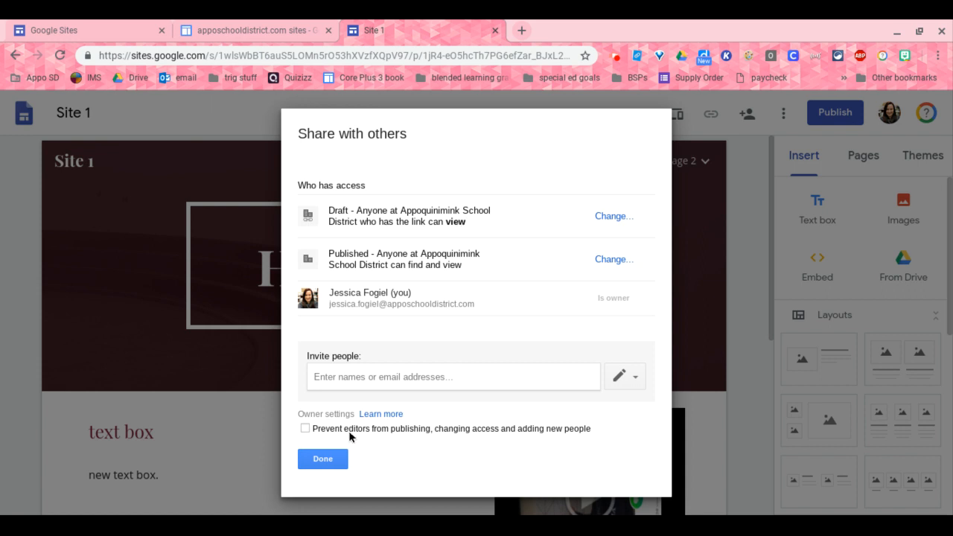
left_click(327, 459)
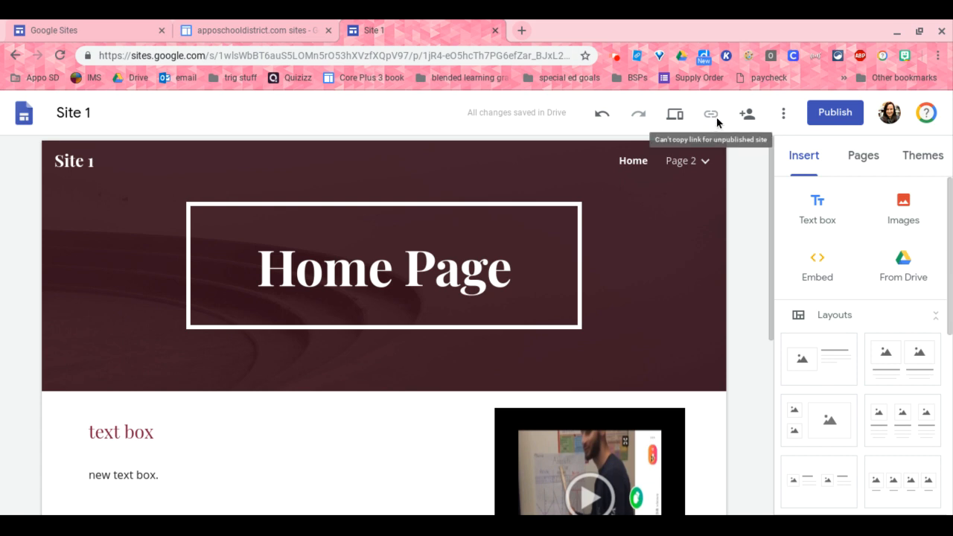
left_click(749, 115)
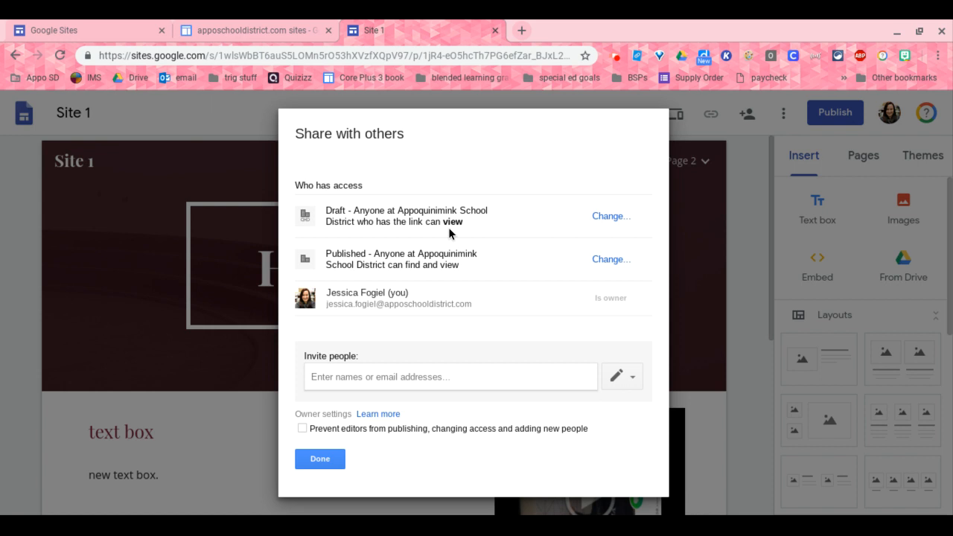
left_click(423, 378)
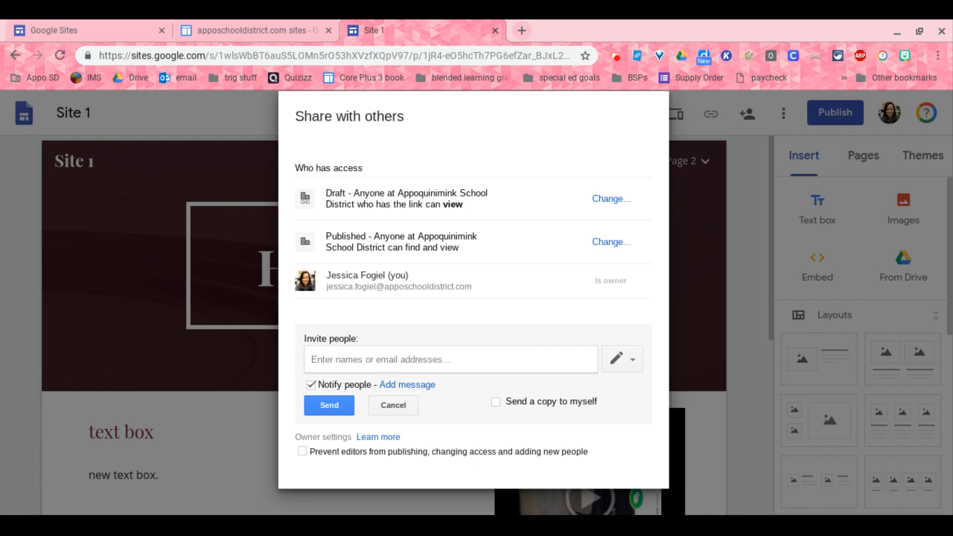
type("ry")
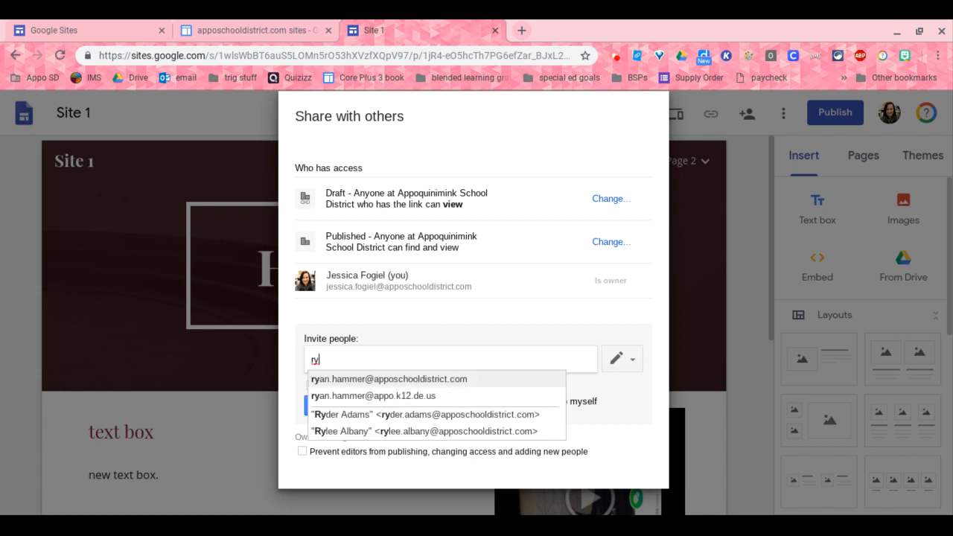
left_click(495, 384)
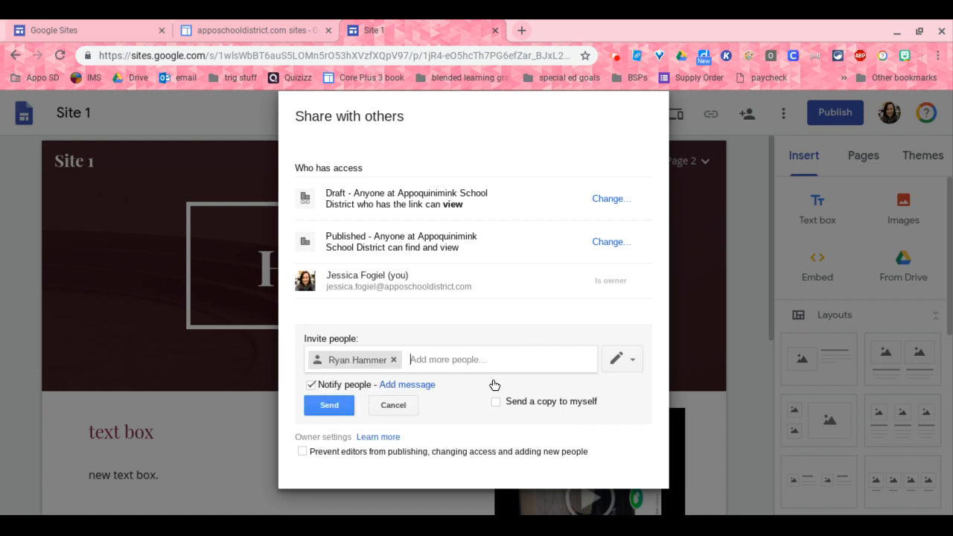
left_click(630, 364)
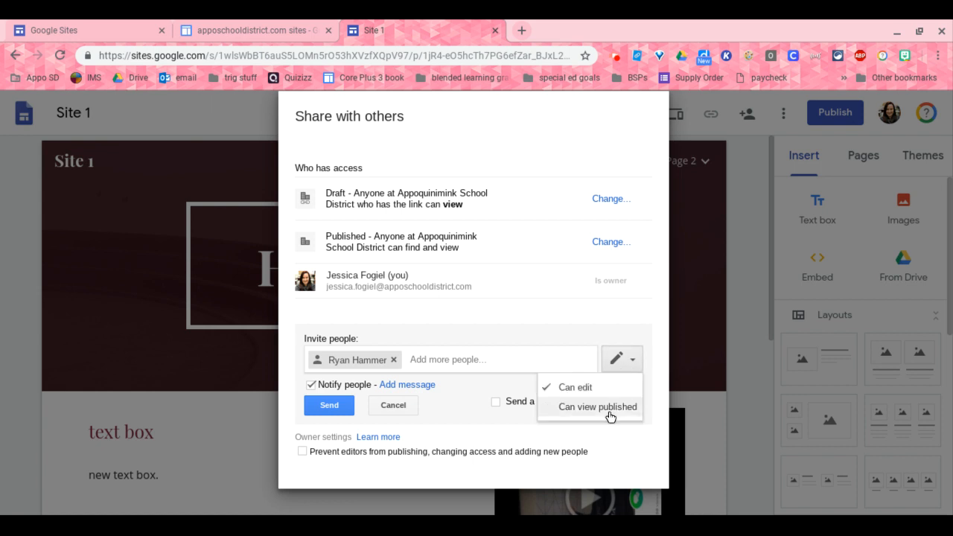
left_click(570, 387)
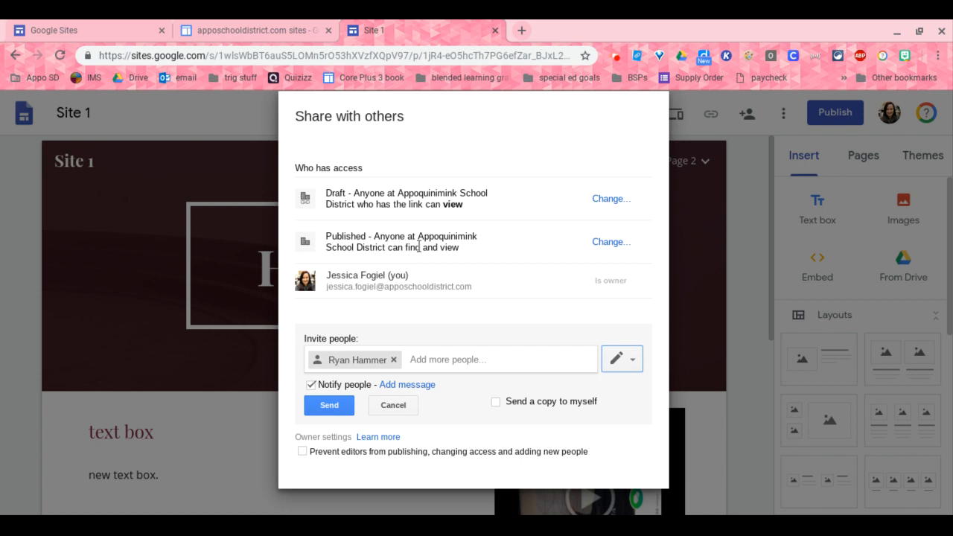
Step: Save the publishing settings with anyone at Appoquinimink School District able to find and view the published version
left_click(608, 245)
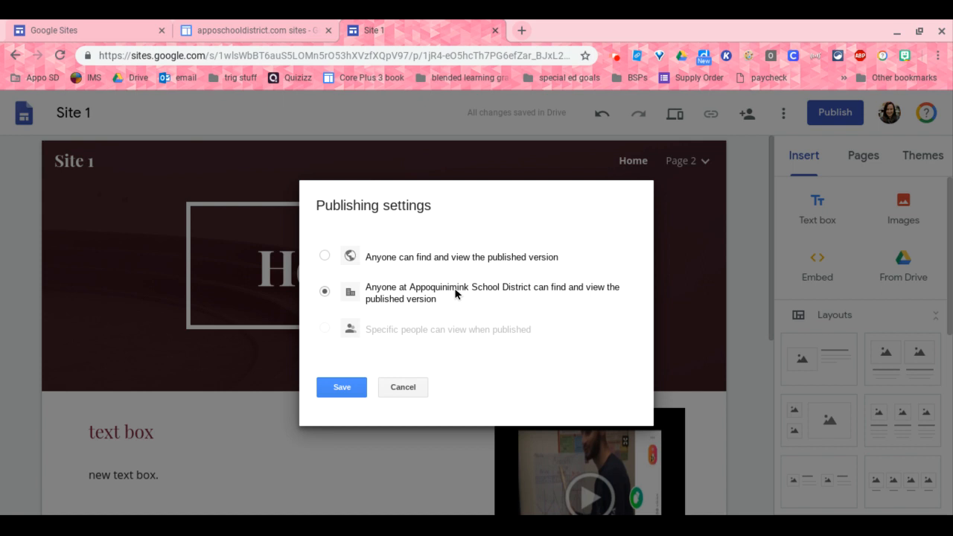
left_click(342, 387)
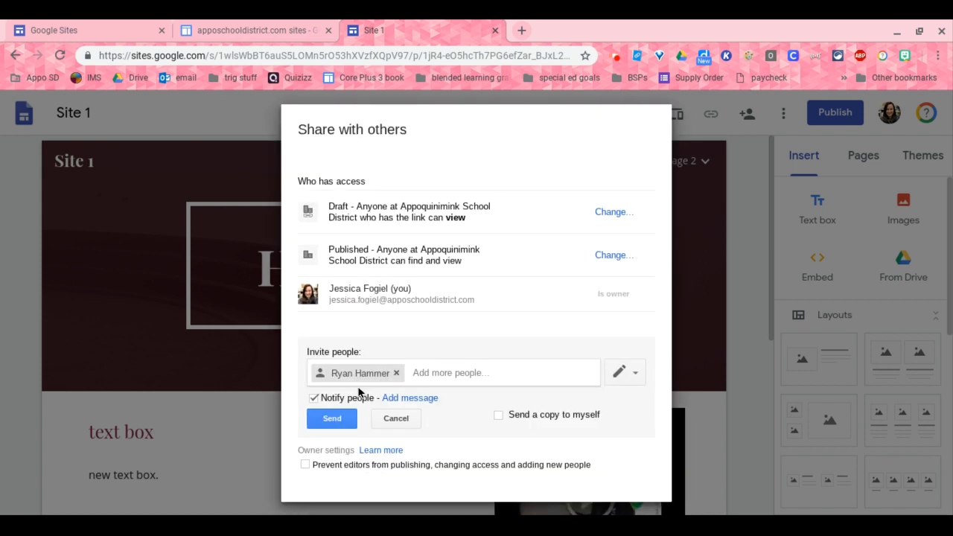
Step: Discard the pending colleague invitation and close the site's sharing settings
left_click(390, 418)
left_click(324, 457)
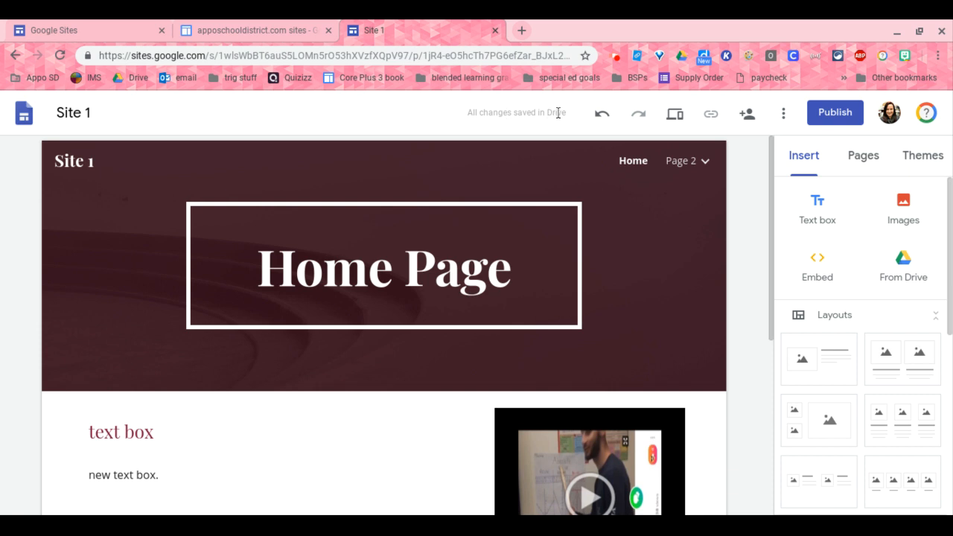
Step: Publish the site with "site1" plus the owner's surname as the web address, and copy the published site link
left_click(825, 119)
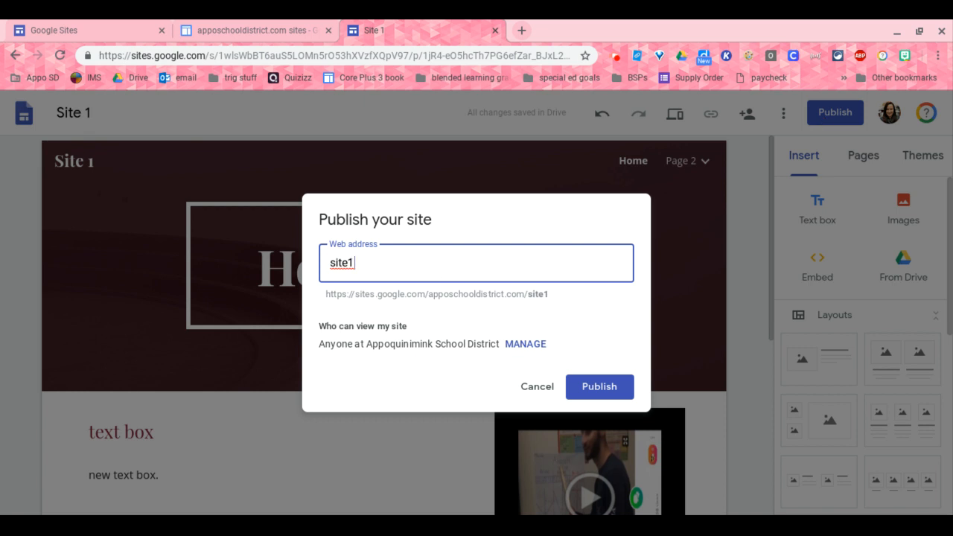
type("fogiel")
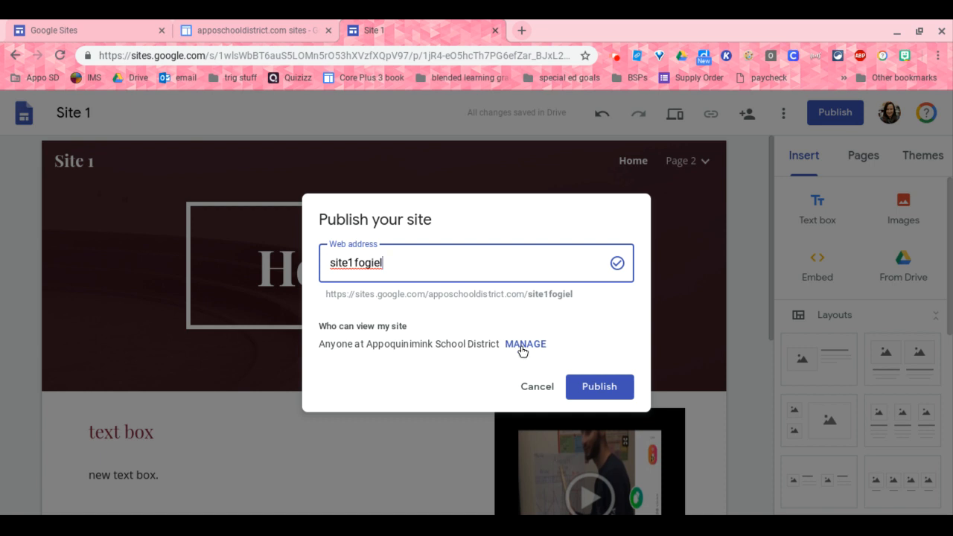
left_click(603, 387)
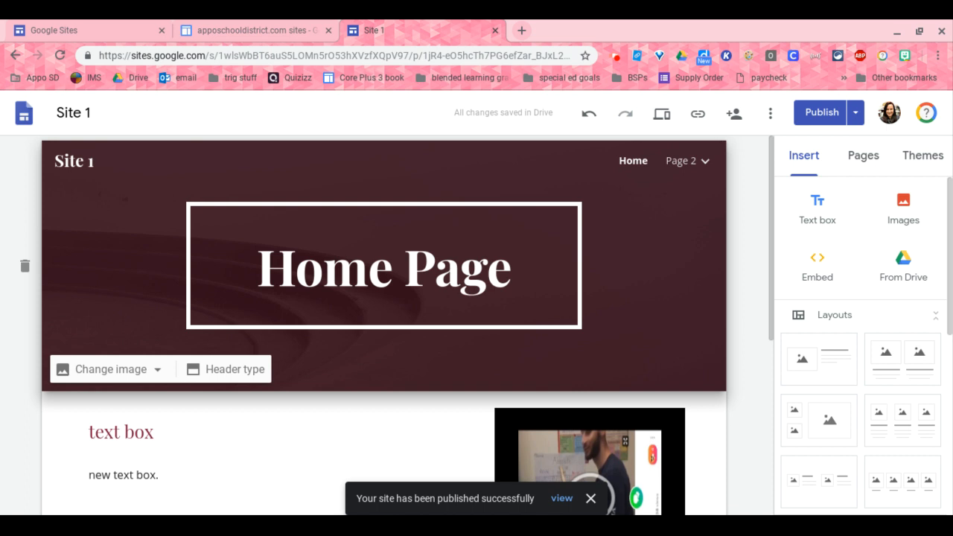
left_click(698, 119)
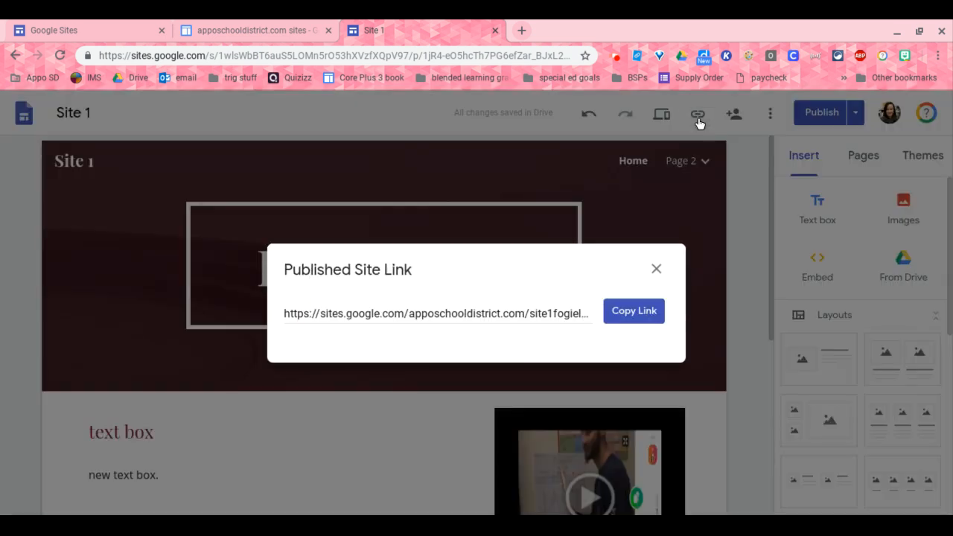
left_click(656, 314)
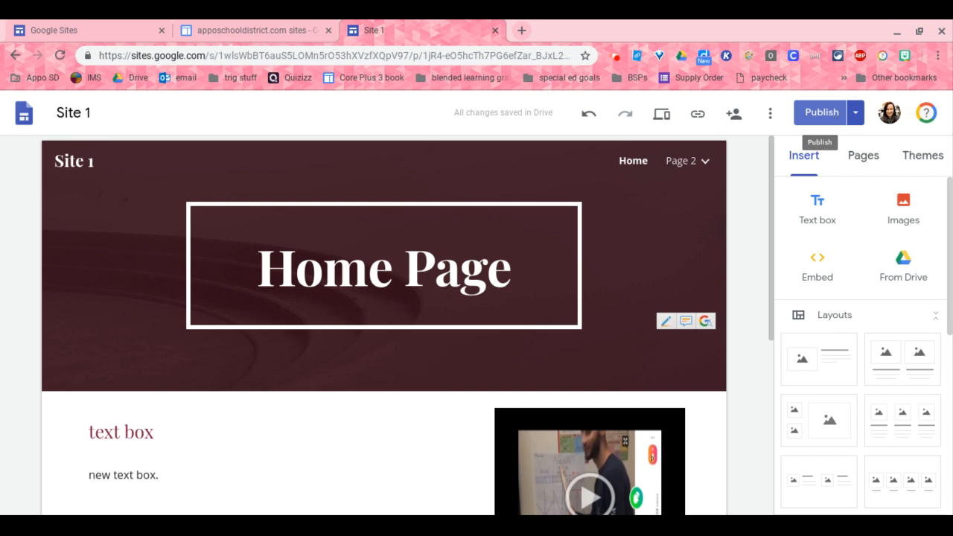
Step: Review the web address in the publish settings and close them without making changes
left_click(855, 116)
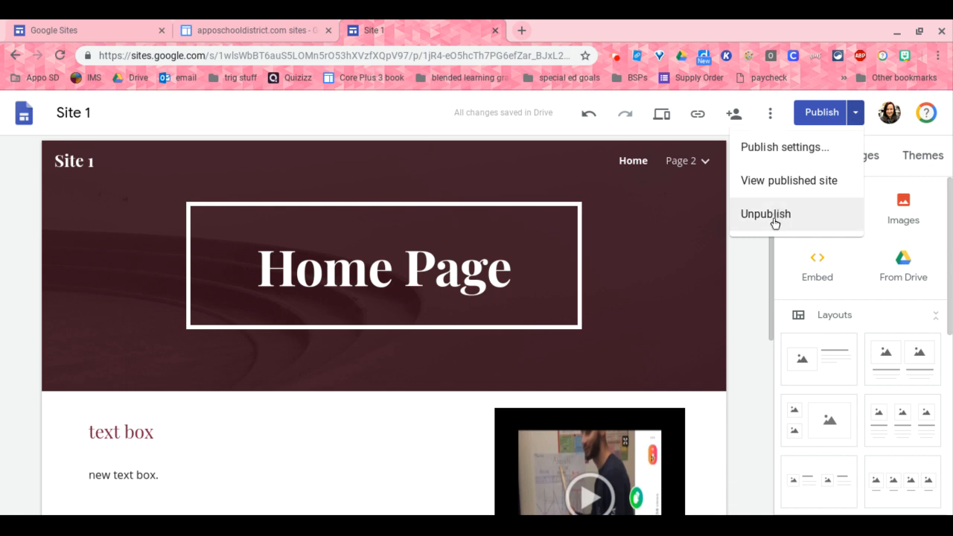
left_click(779, 156)
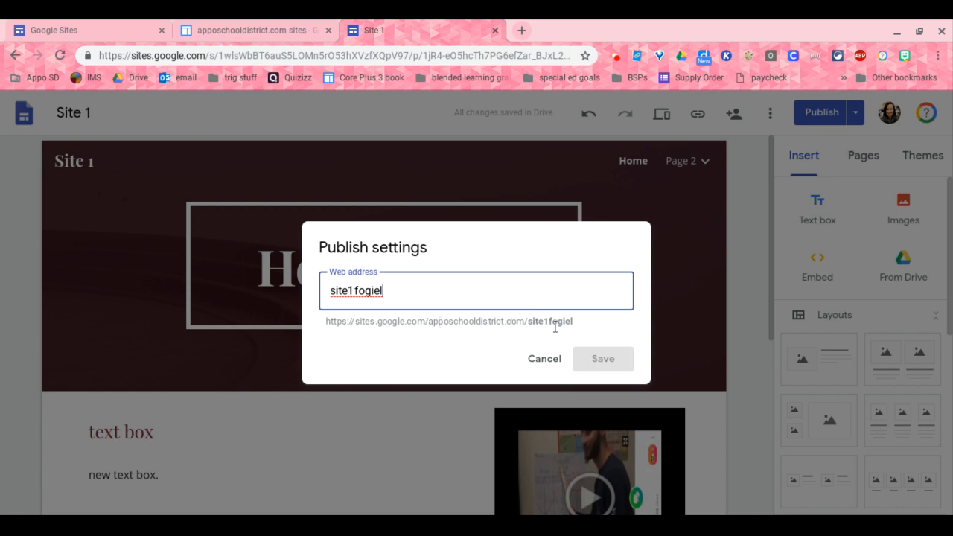
left_click(540, 361)
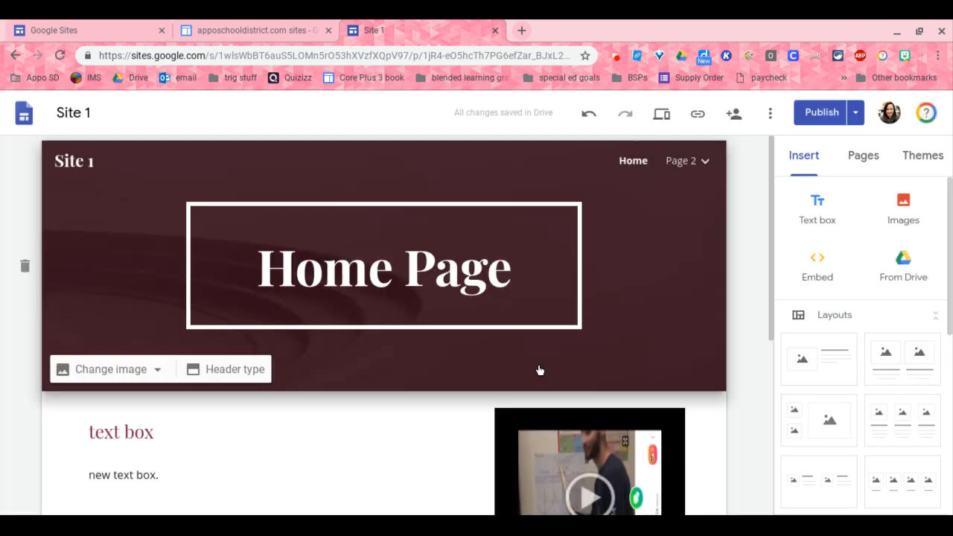
Step: Preview the Home page in the large-screen layout, look over its content, and return to editing
left_click(662, 114)
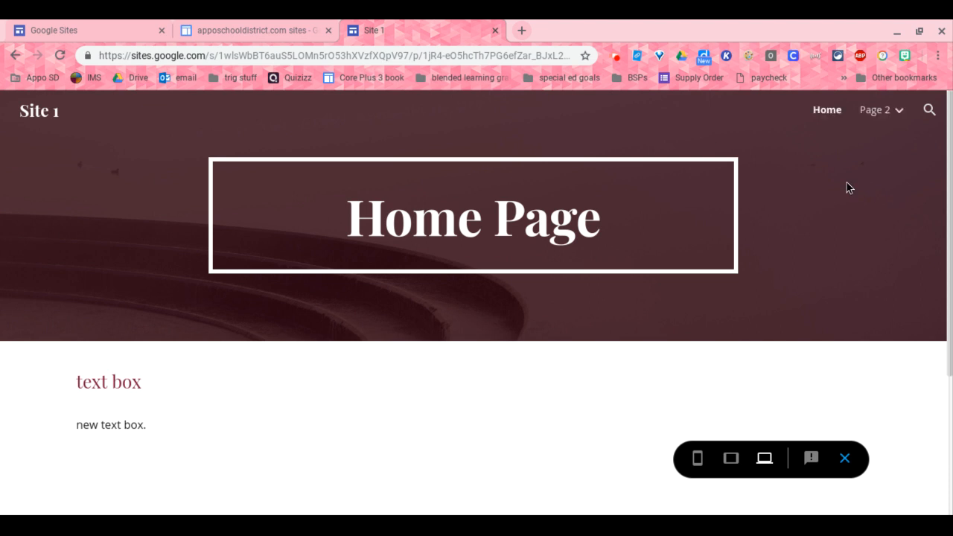
scroll(847, 188, "down", 1)
scroll(847, 187, "up", 1)
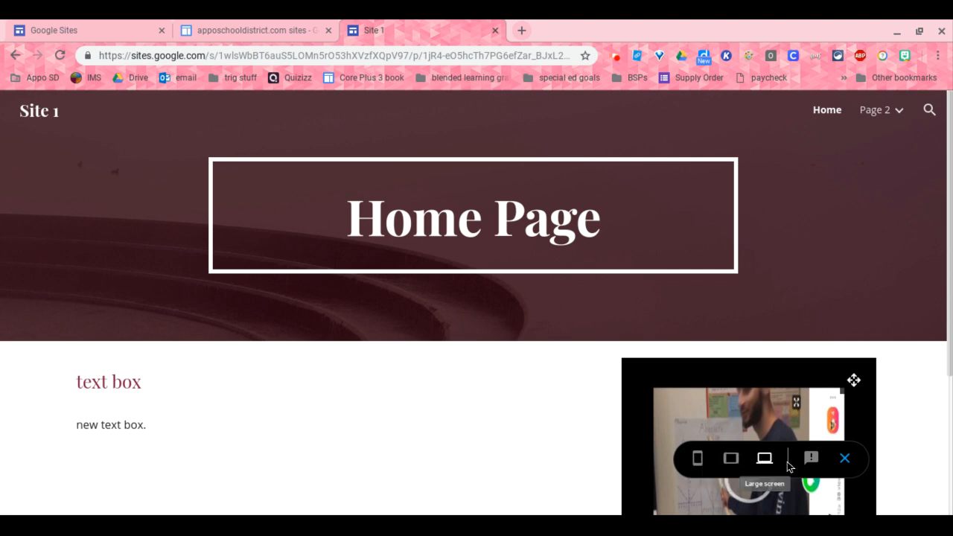
left_click(844, 460)
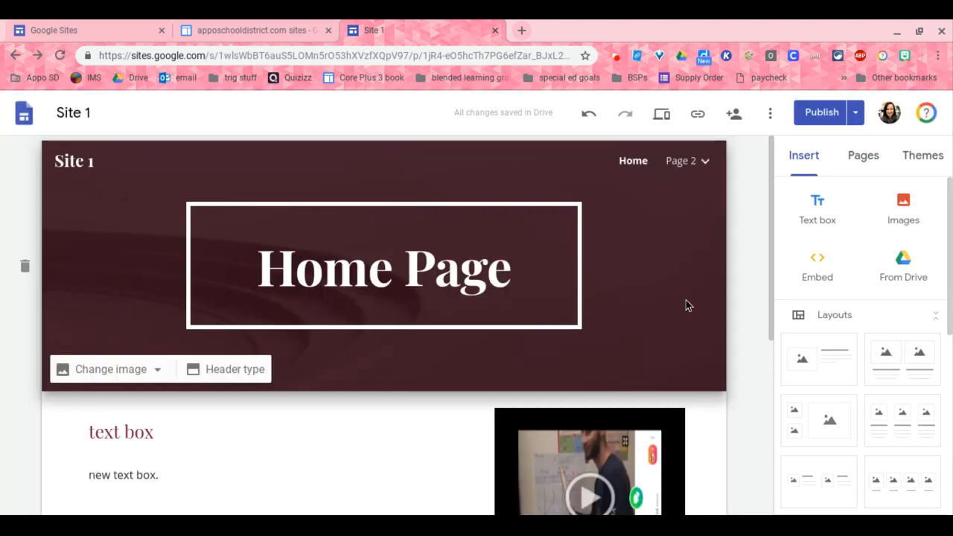
Step: Return to the Google Sites overview and open the existing Factoring Quadratics site
left_click(116, 27)
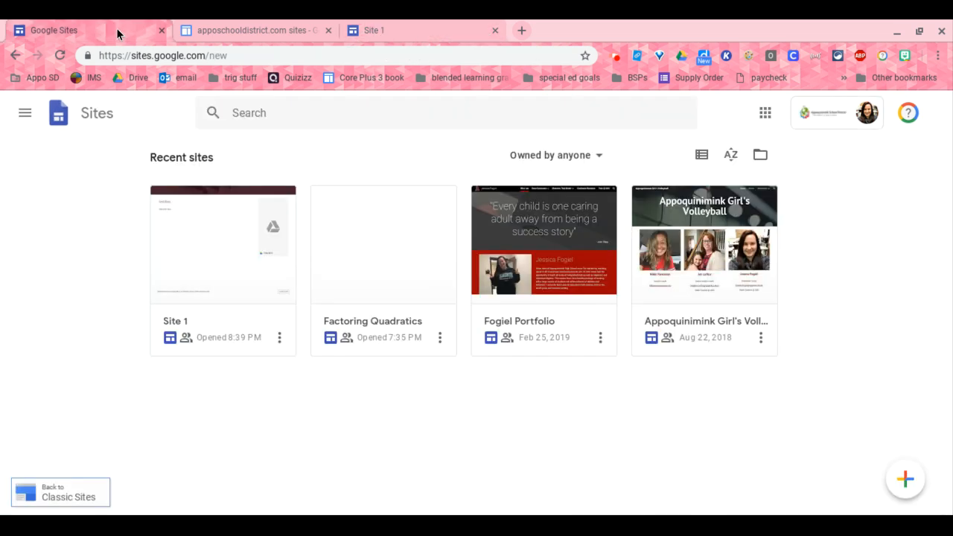
left_click(409, 292)
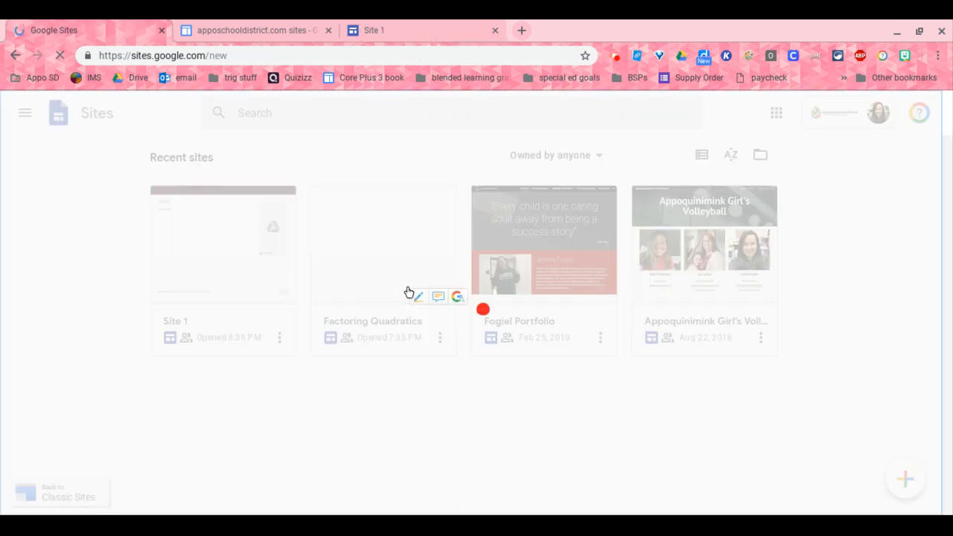